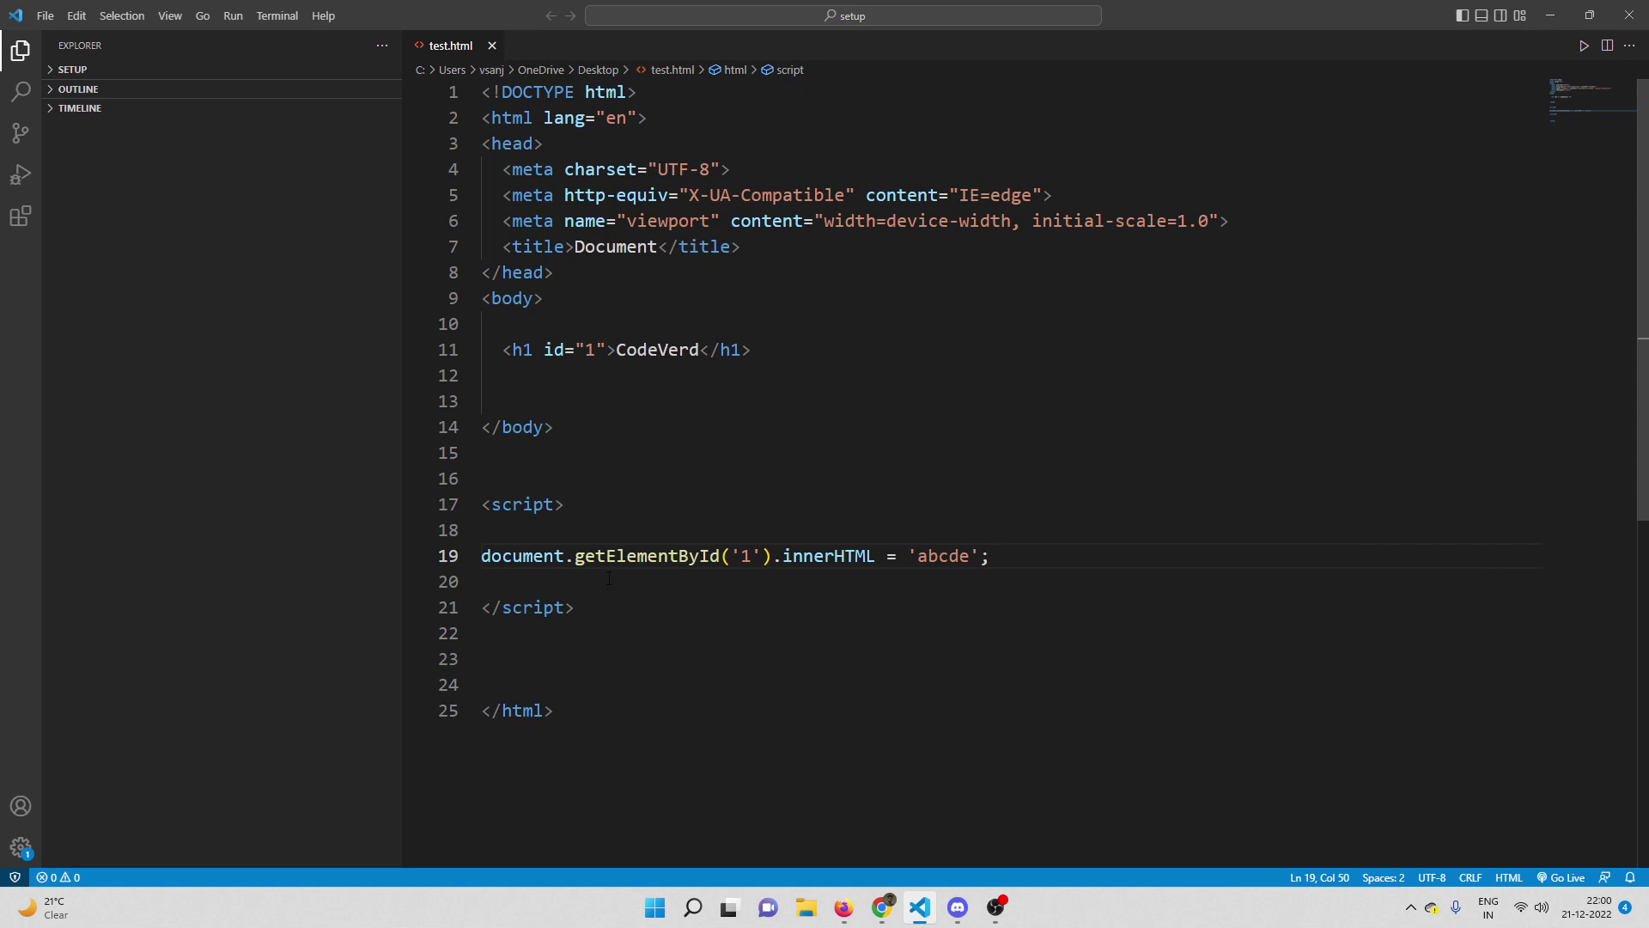
- Highlight innerHTML, getElementById('1'), id="1" and 'abcde' in test.html, then minimize the editor
drag(781, 556, 876, 557)
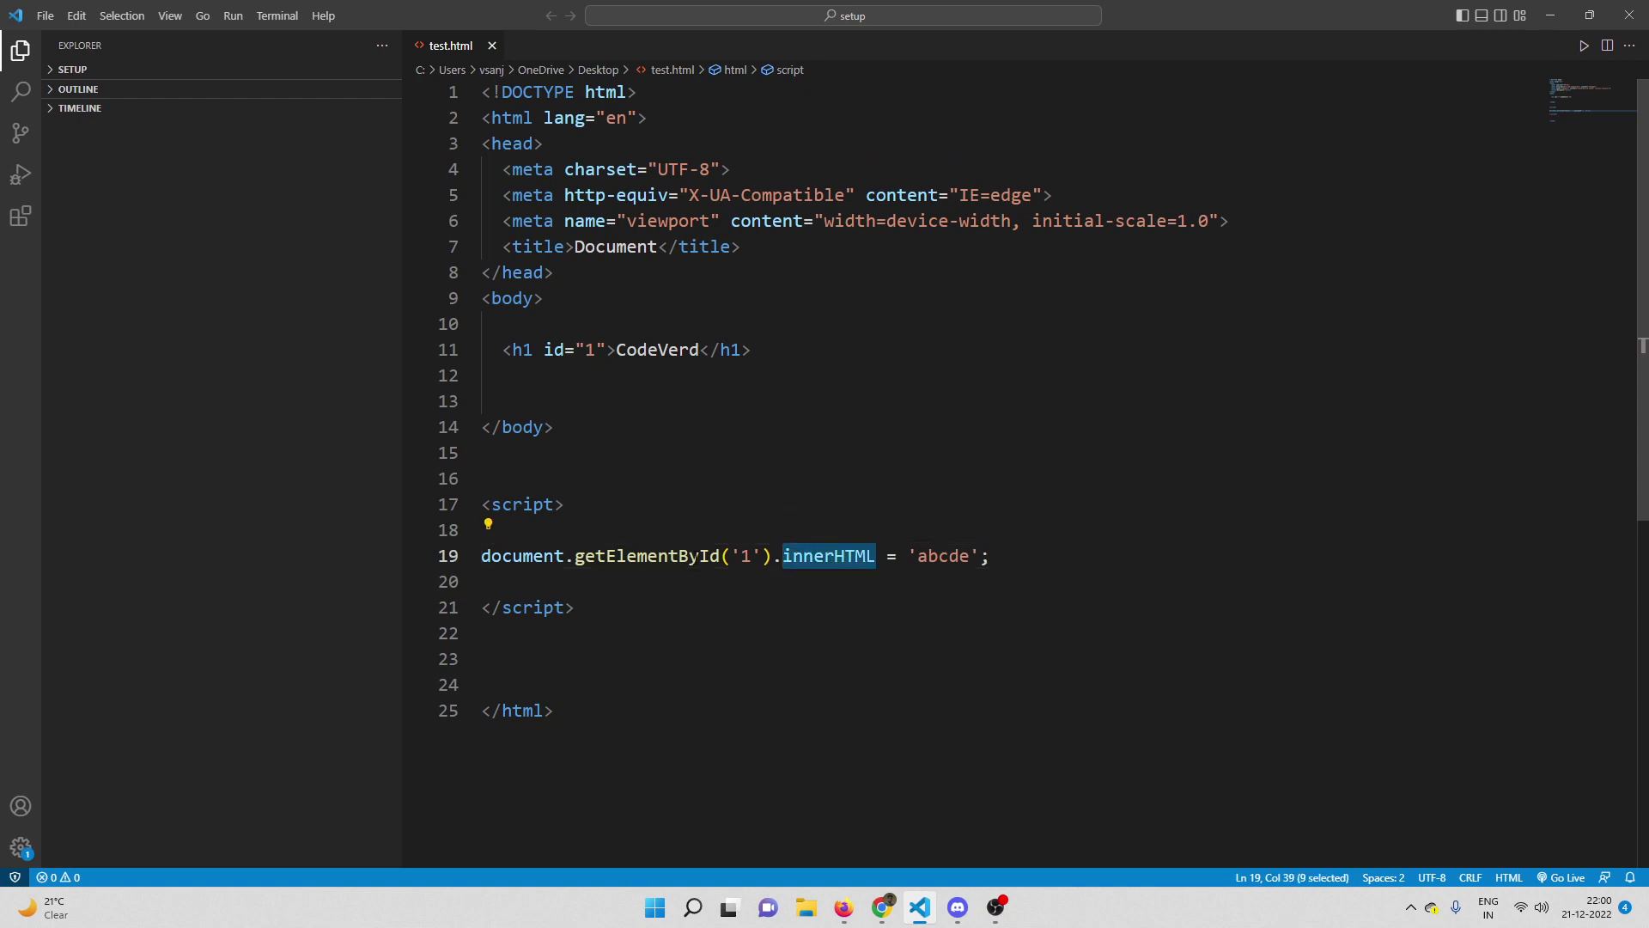
drag(585, 555, 752, 556)
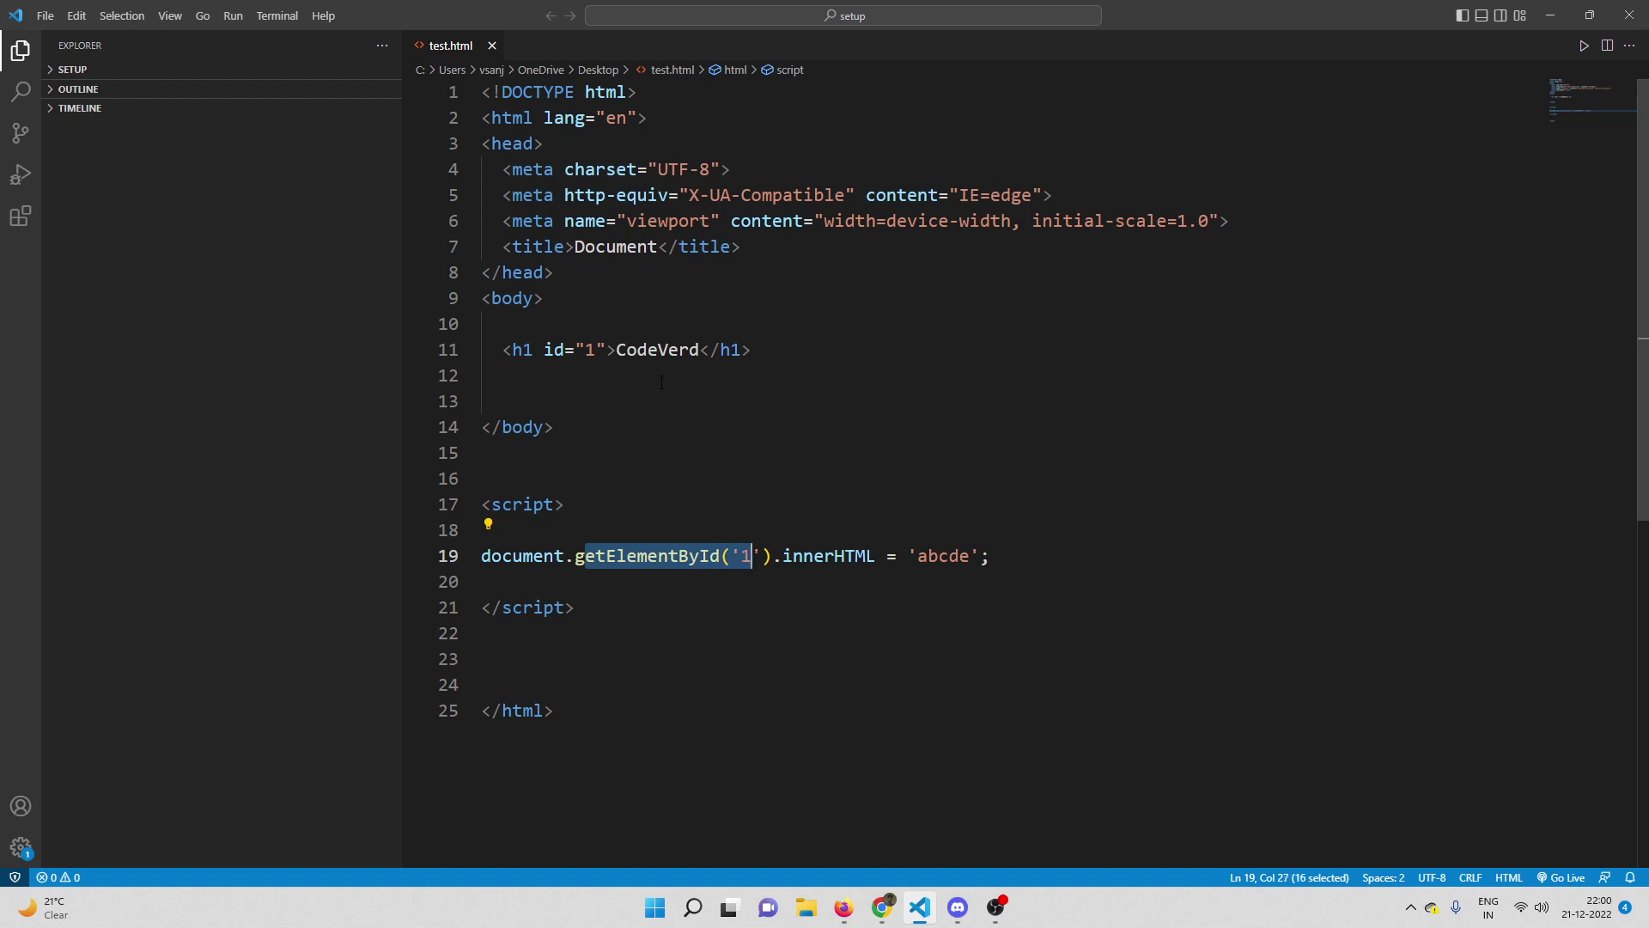
drag(513, 350, 690, 350)
drag(917, 556, 980, 557)
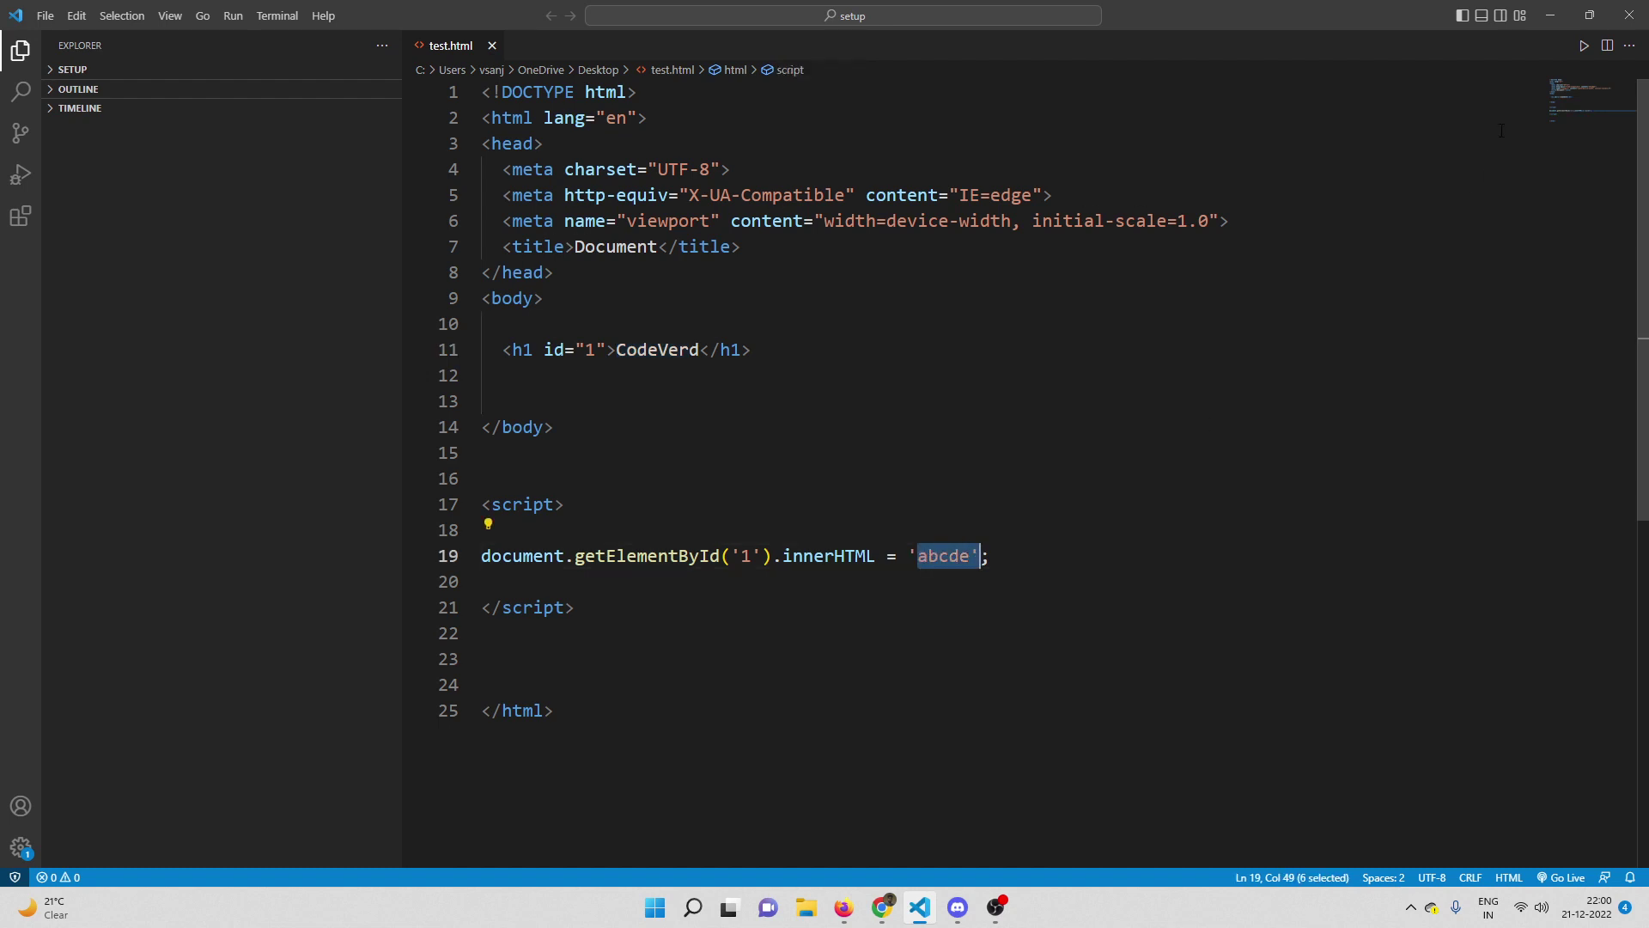
click(1547, 23)
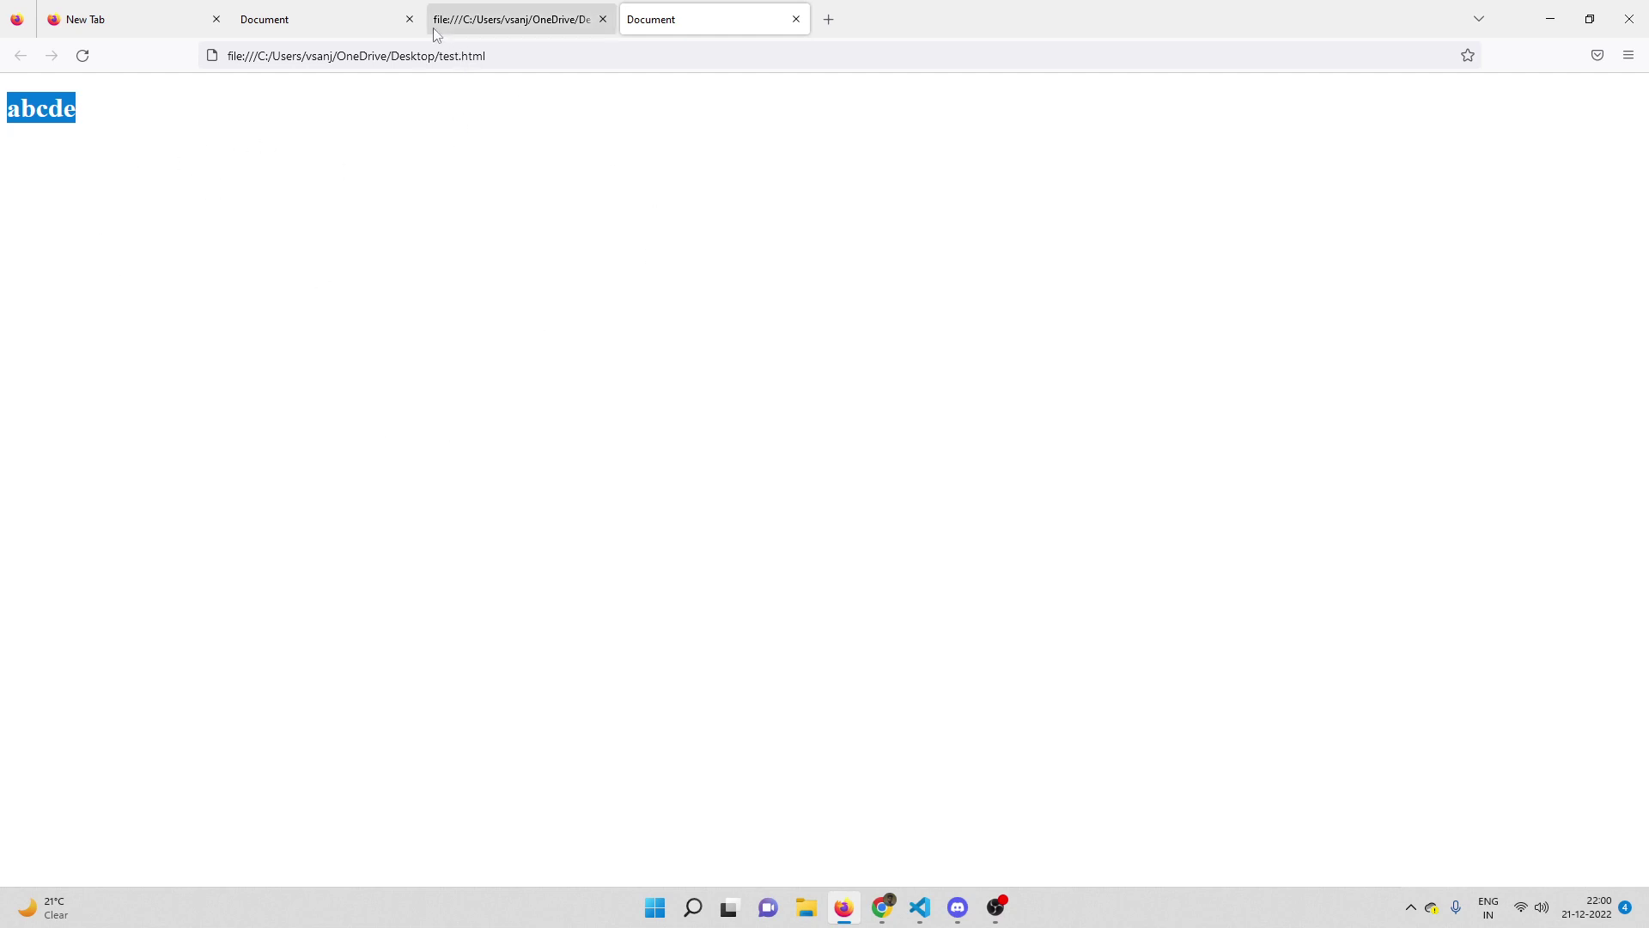
- Close the two leftover Firefox tabs and clear the highlight on the page text
click(410, 19)
click(410, 19)
click(290, 279)
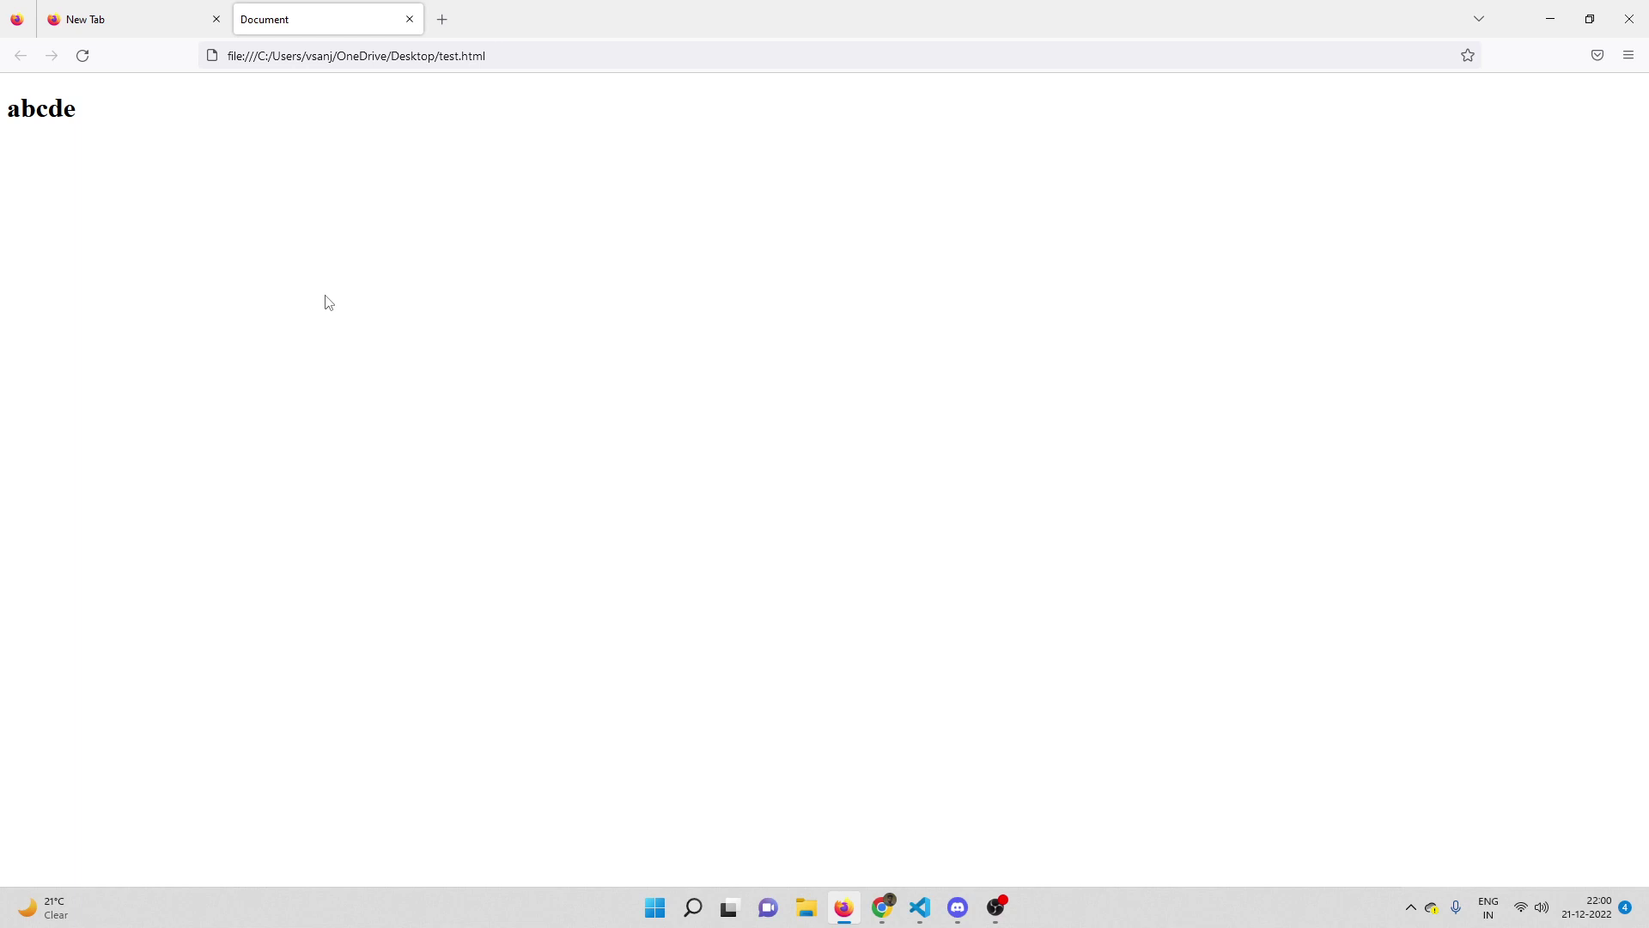
- View and reload test.html's page source, highlighting the script block and the whole source, then return to VS Code
key(ctrl+u)
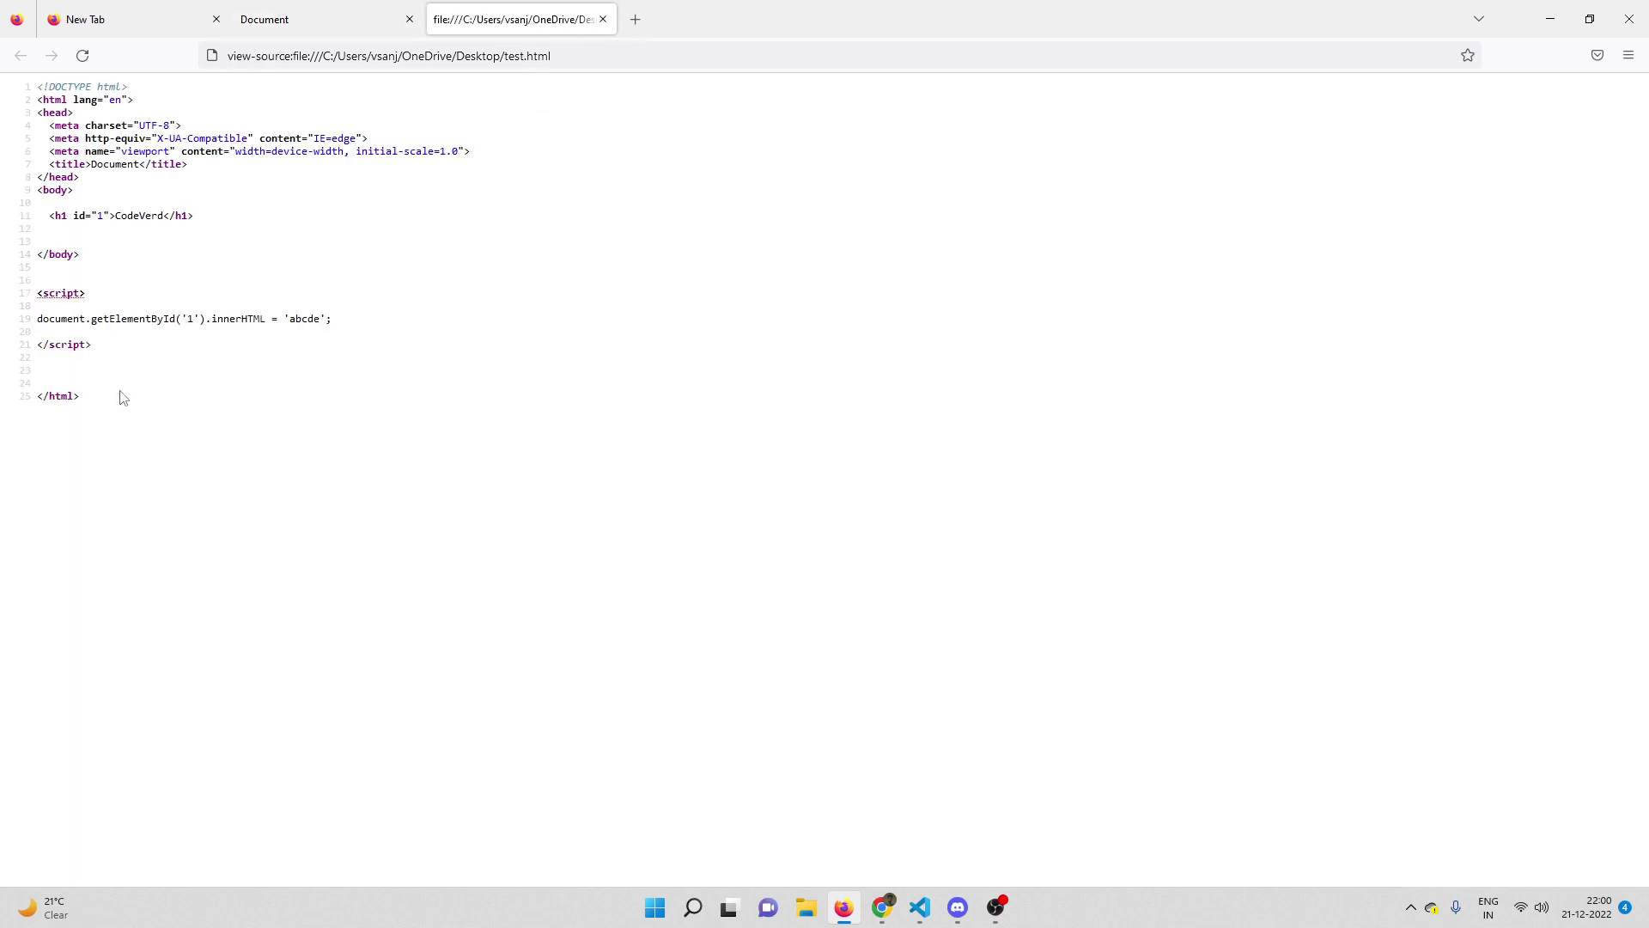
click(83, 55)
drag(96, 347, 38, 293)
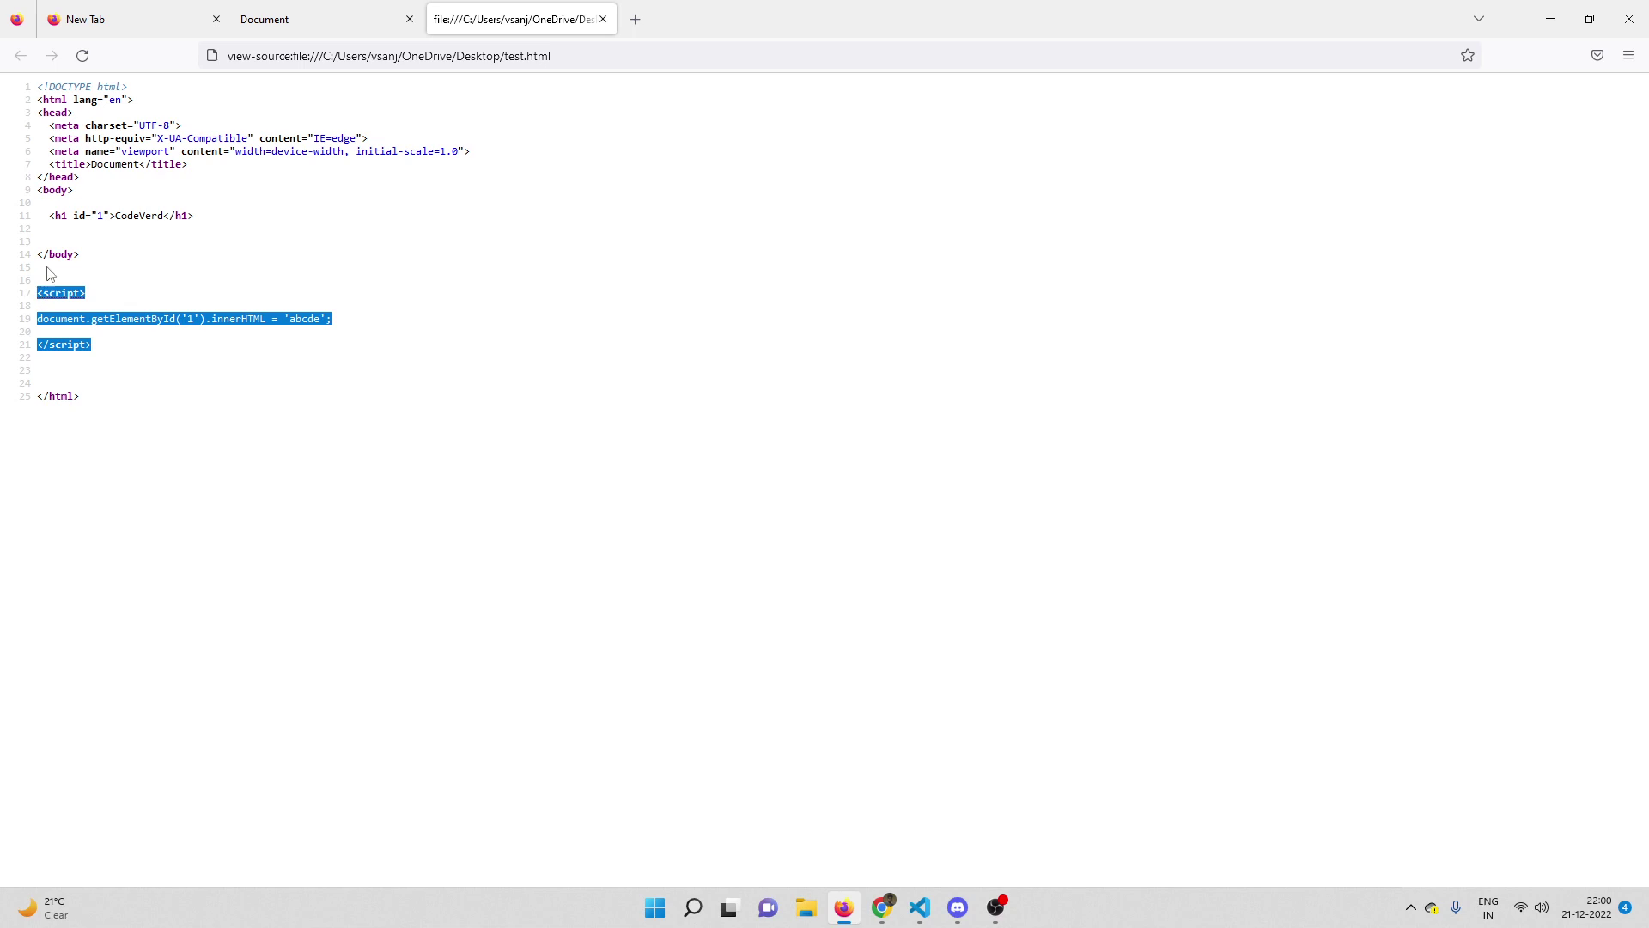
click(102, 353)
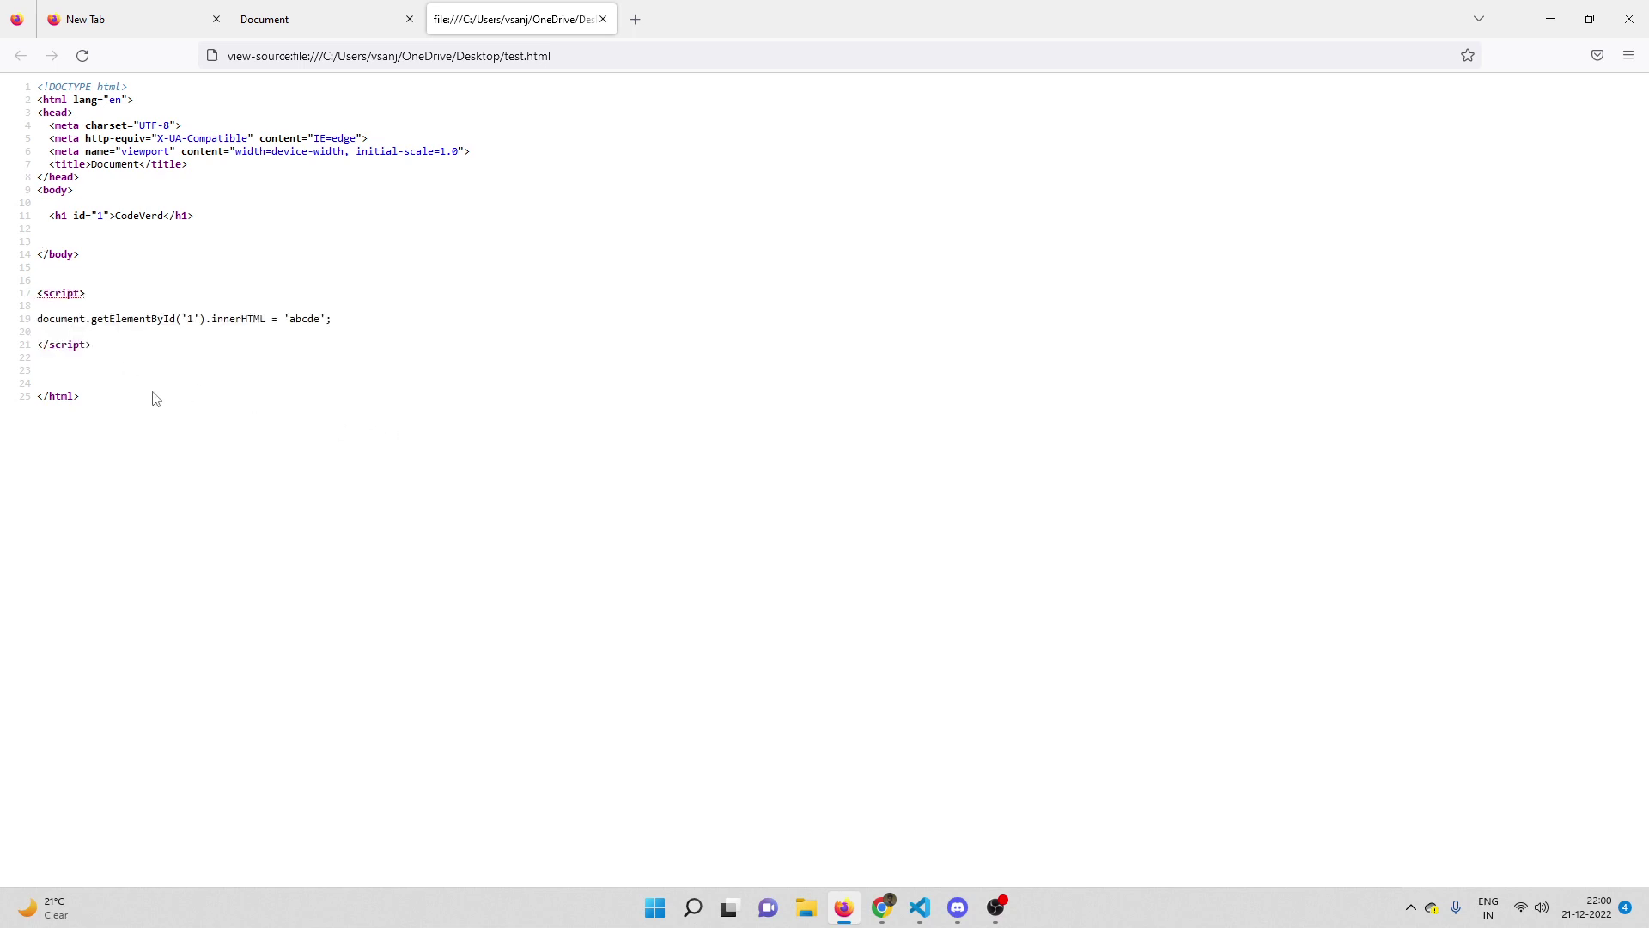
drag(96, 403, 39, 79)
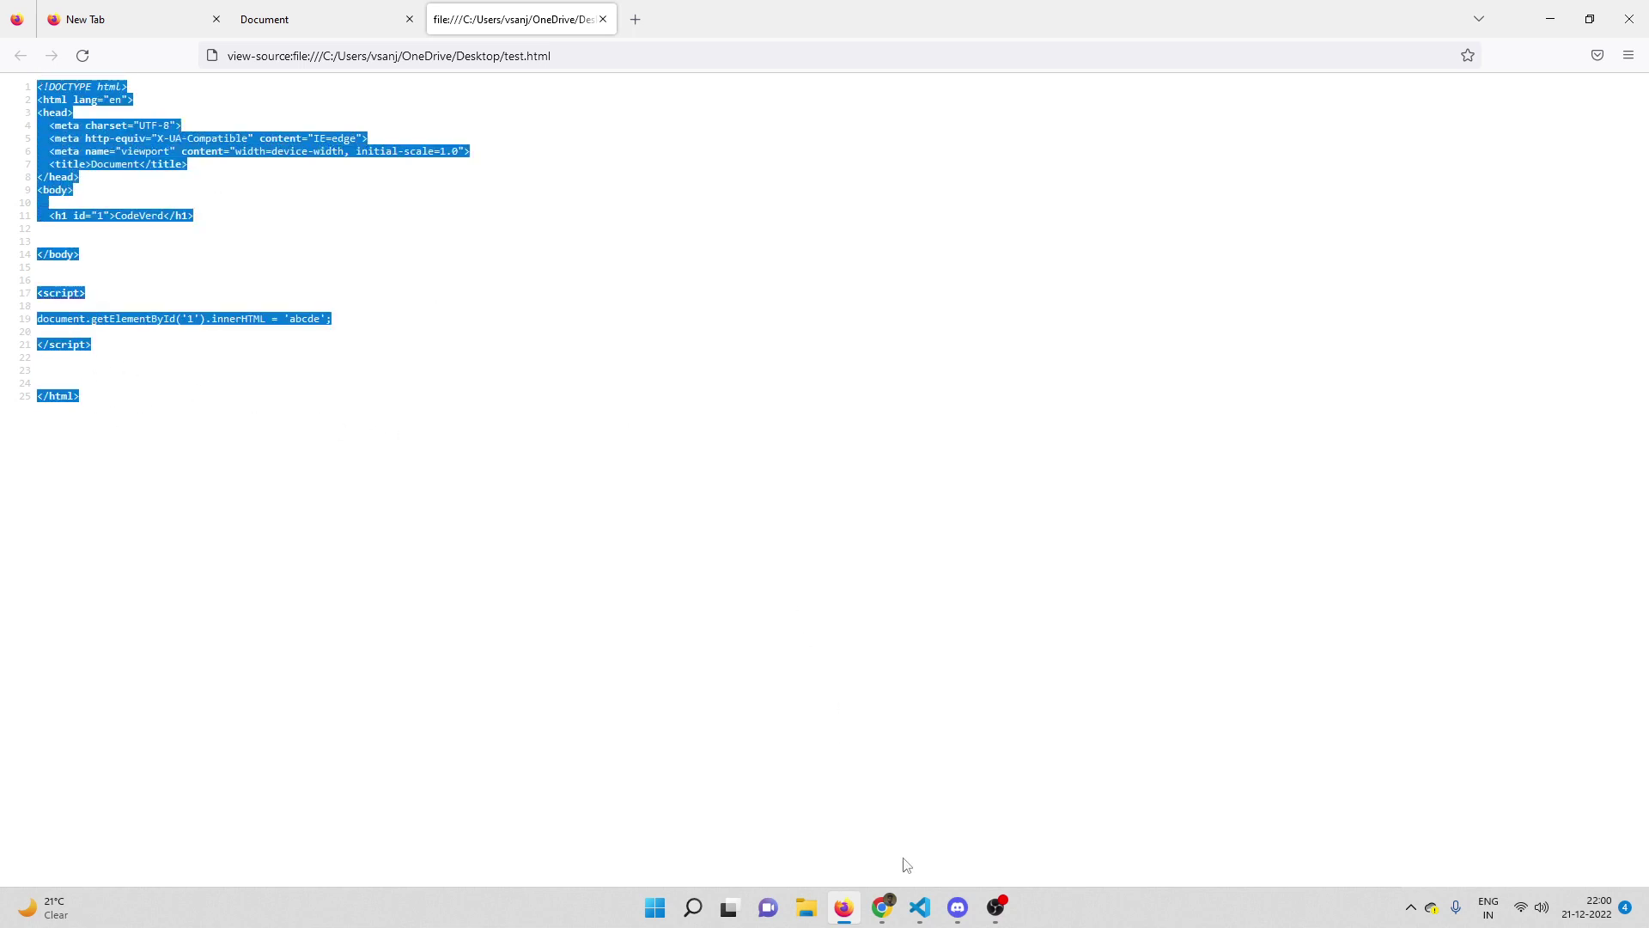
click(922, 909)
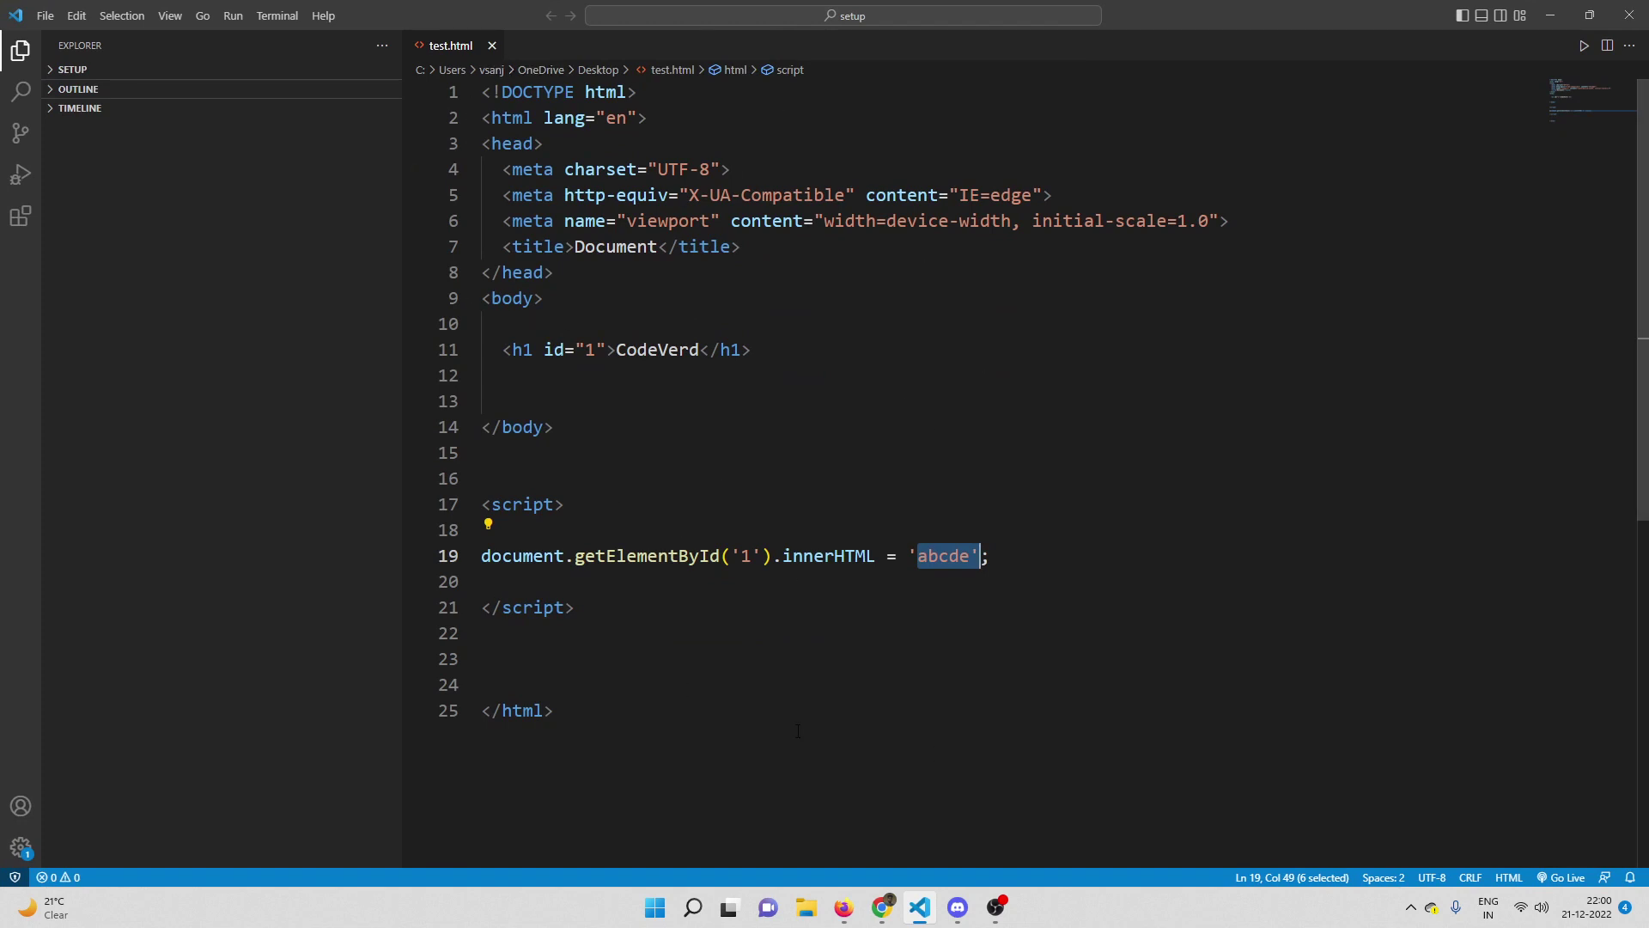
- Inspect the rendered Document tab and expand the <head> and <script> nodes in the Inspector
click(1558, 23)
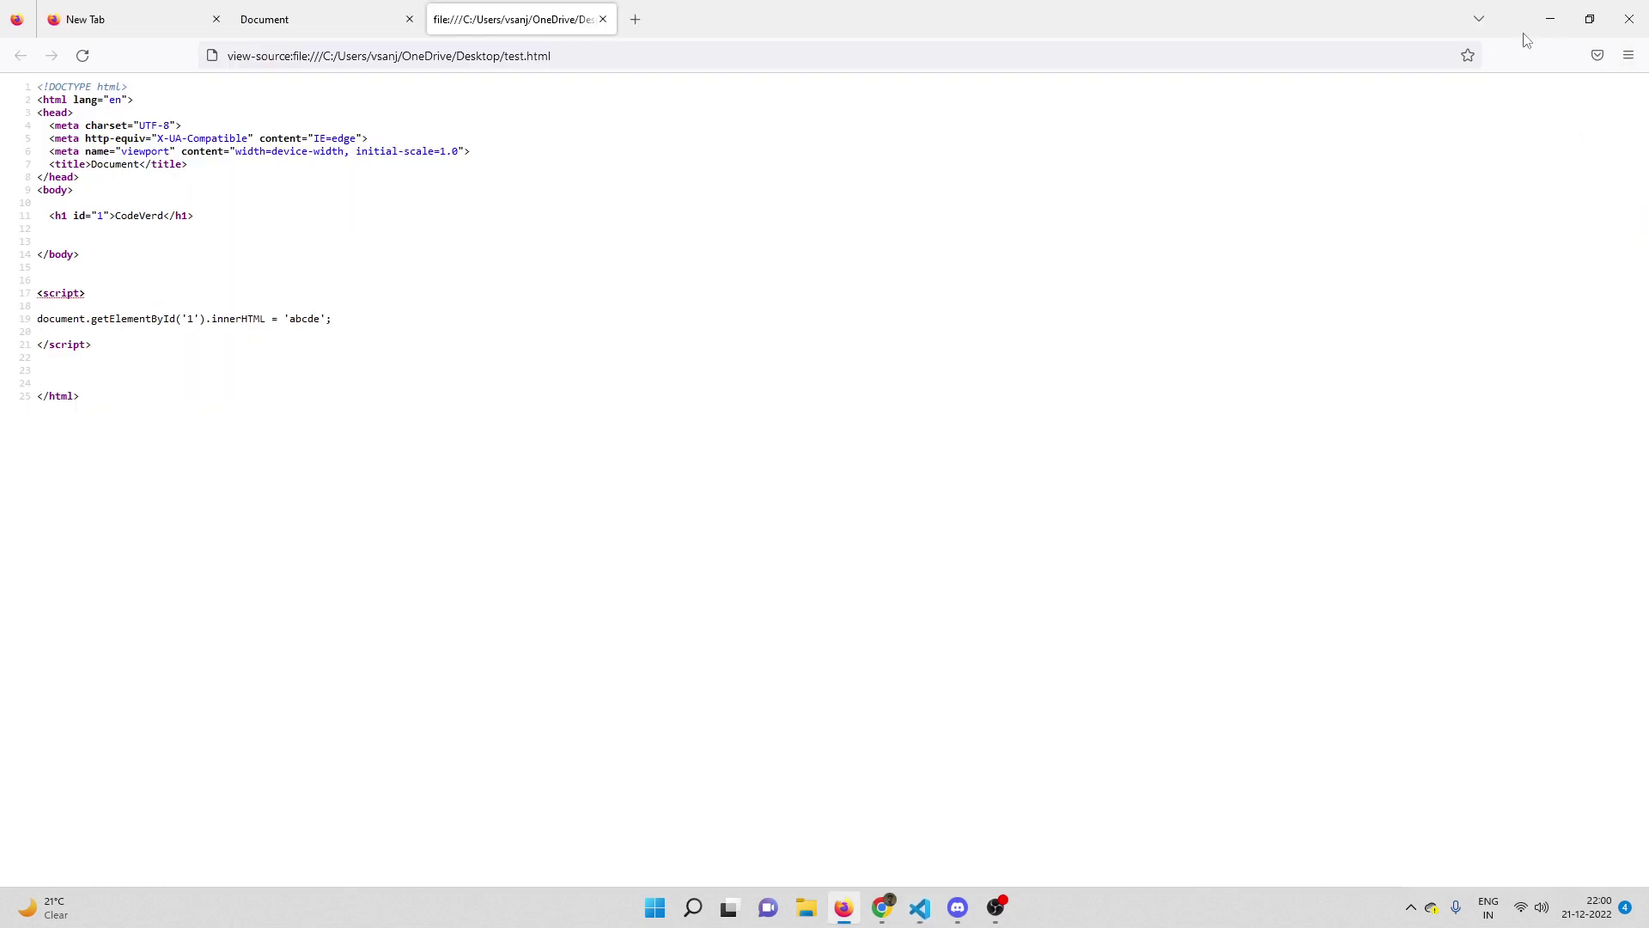
click(309, 25)
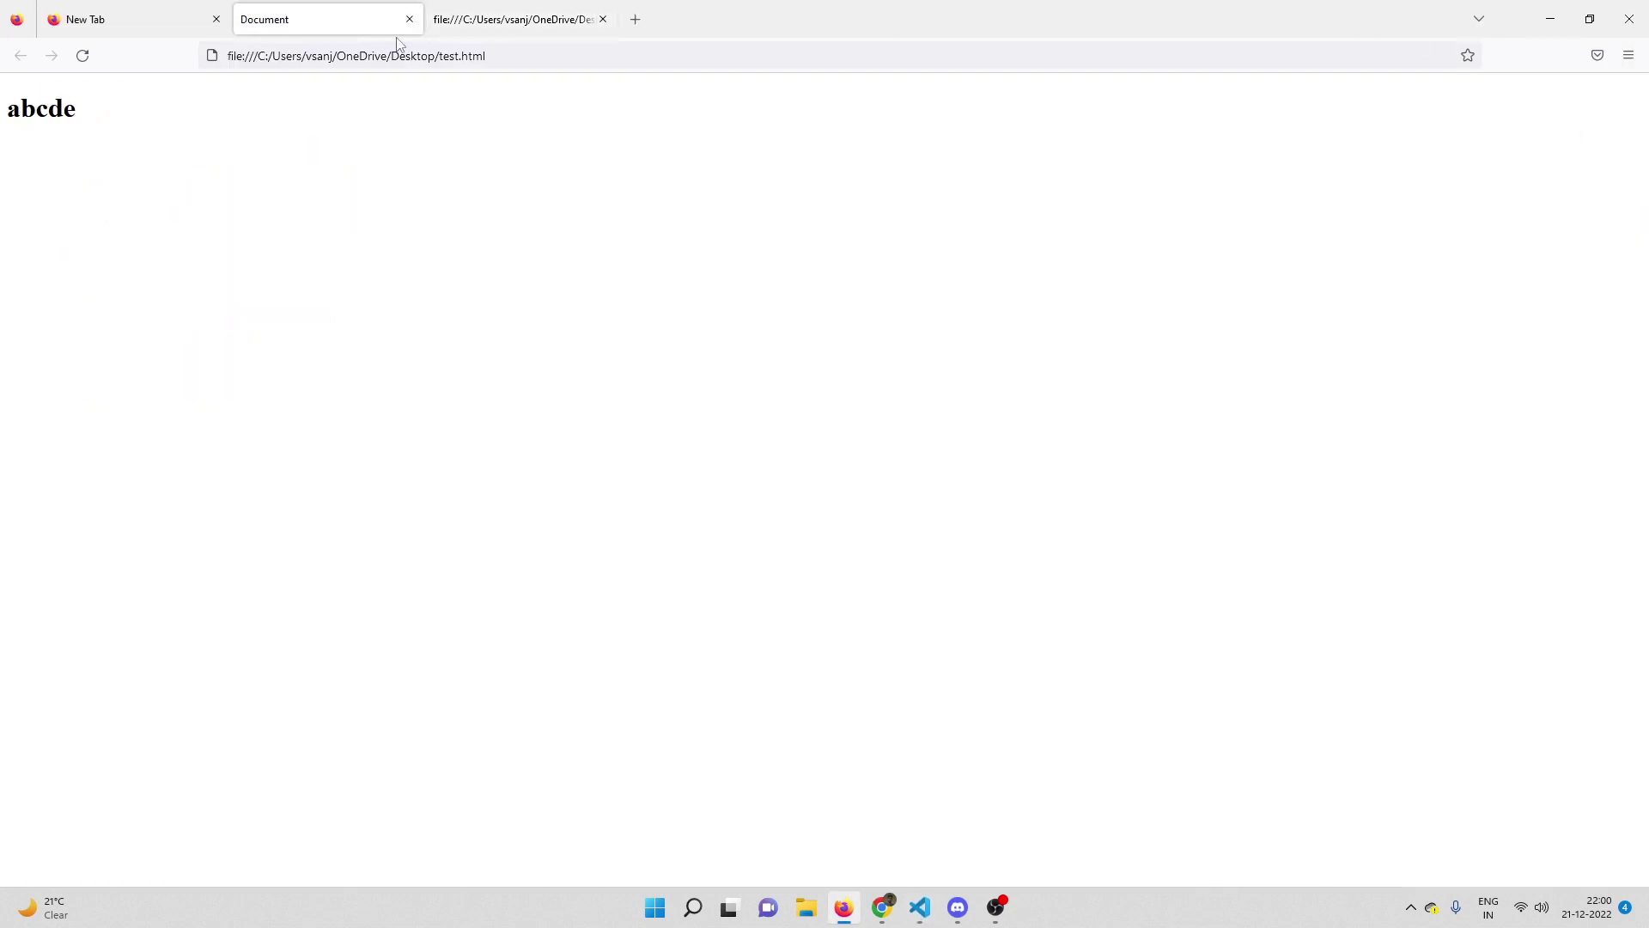
right_click(310, 229)
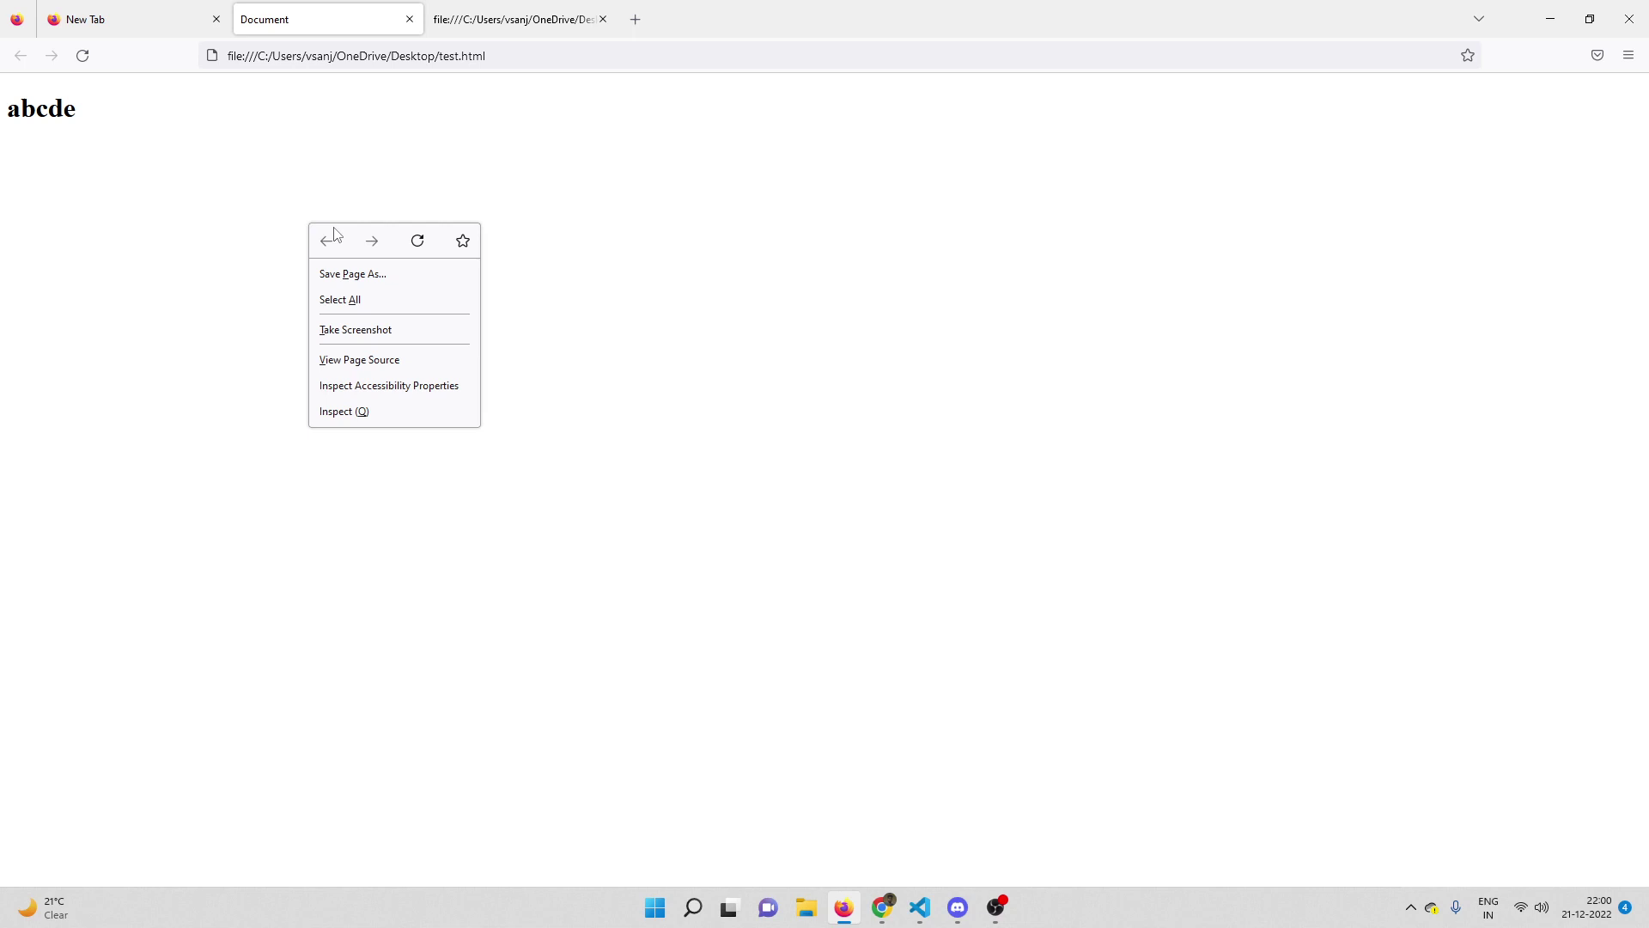
click(375, 410)
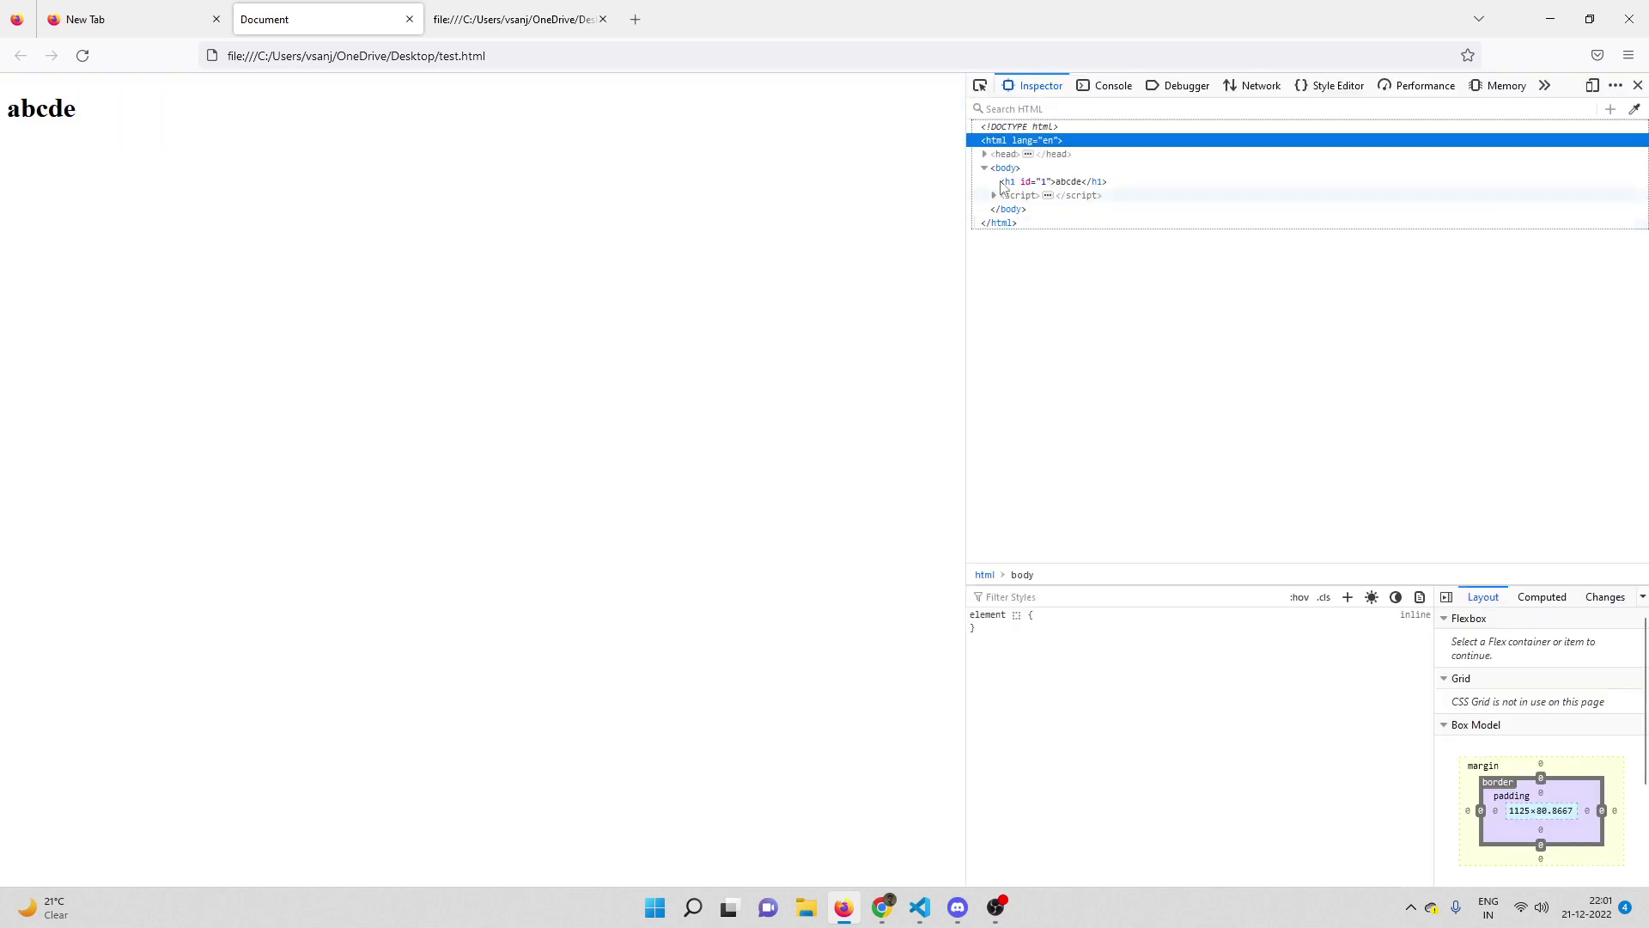
click(985, 156)
click(994, 264)
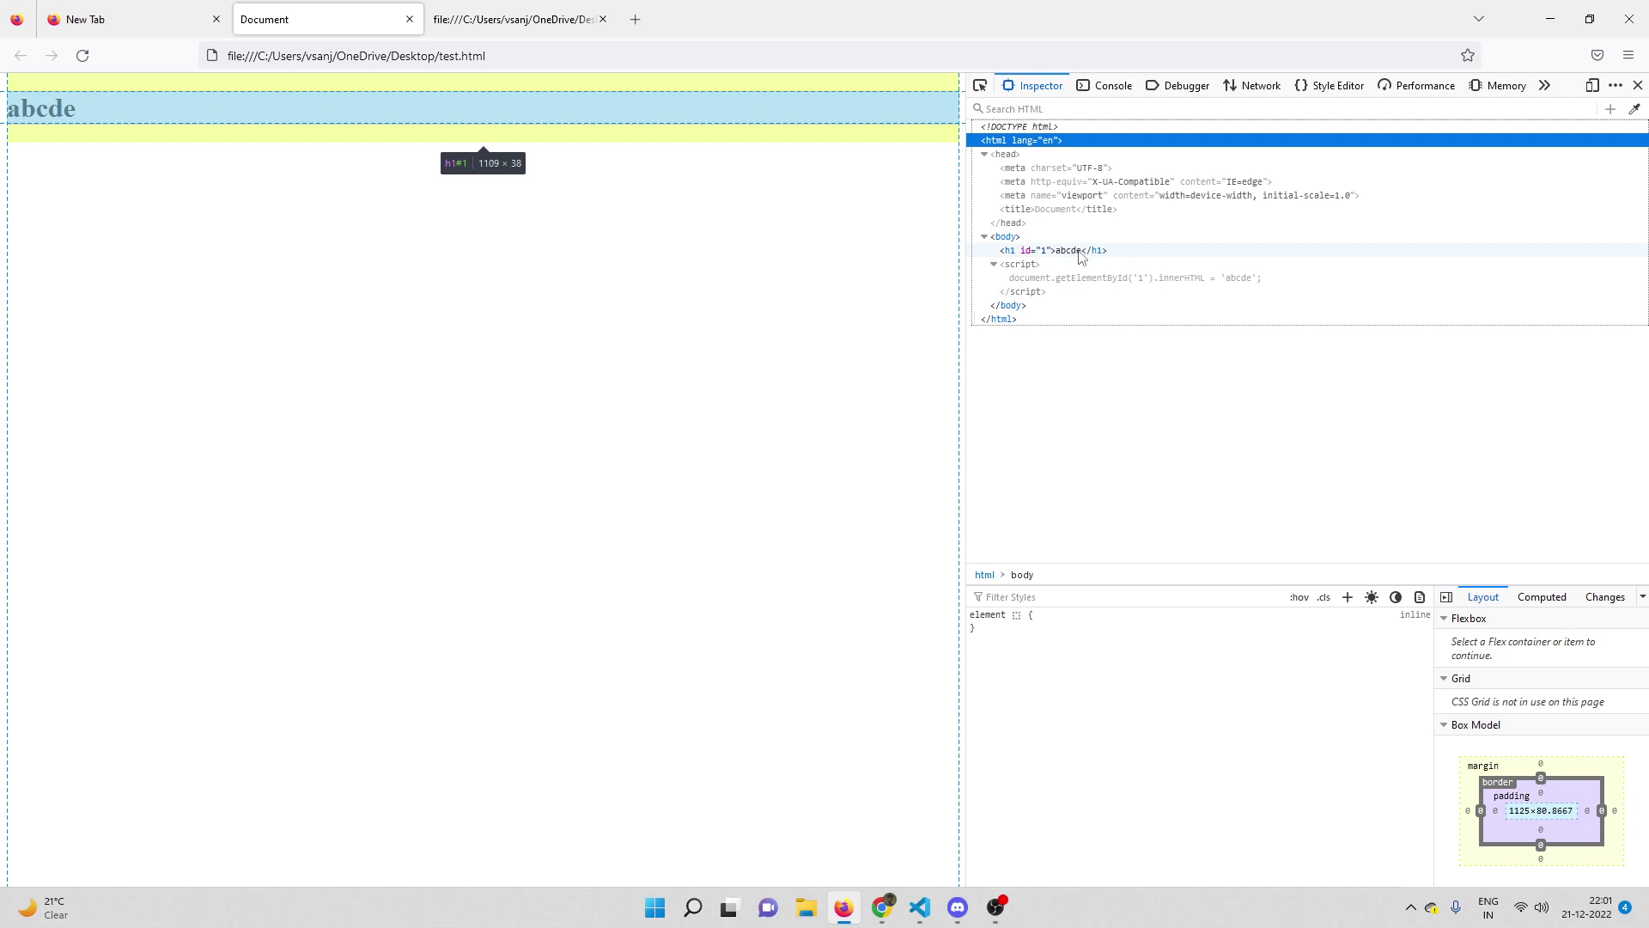
- Compare CodeVerd in the page source's h1 with the same h1 text in test.html in VS Code
click(515, 31)
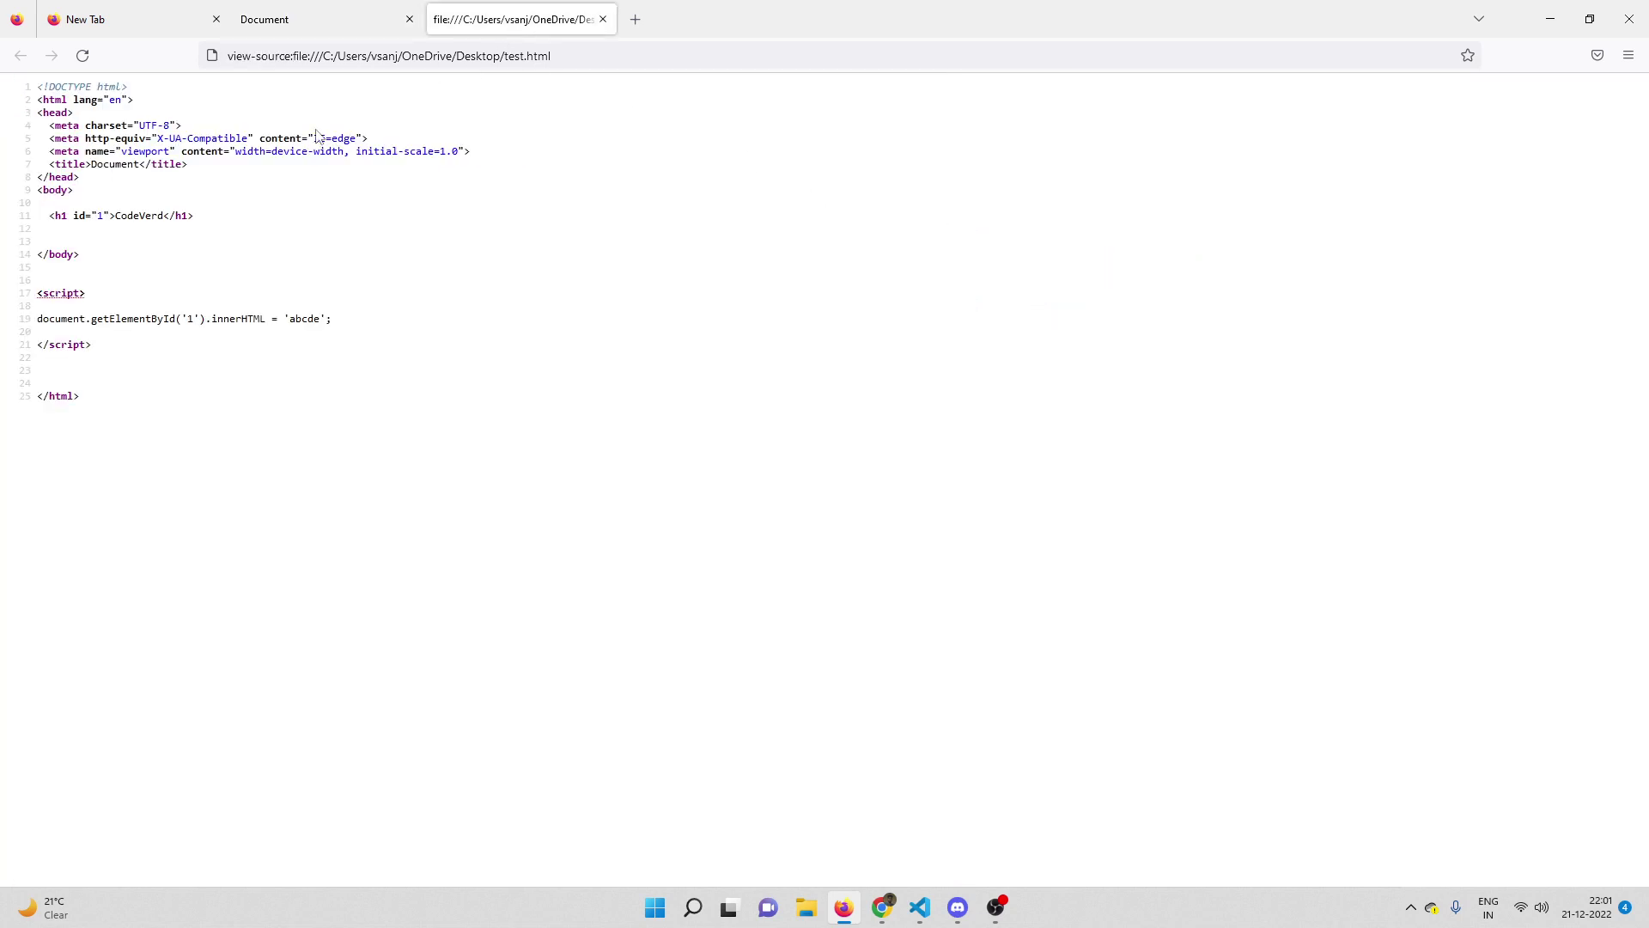
drag(117, 216, 166, 215)
click(920, 907)
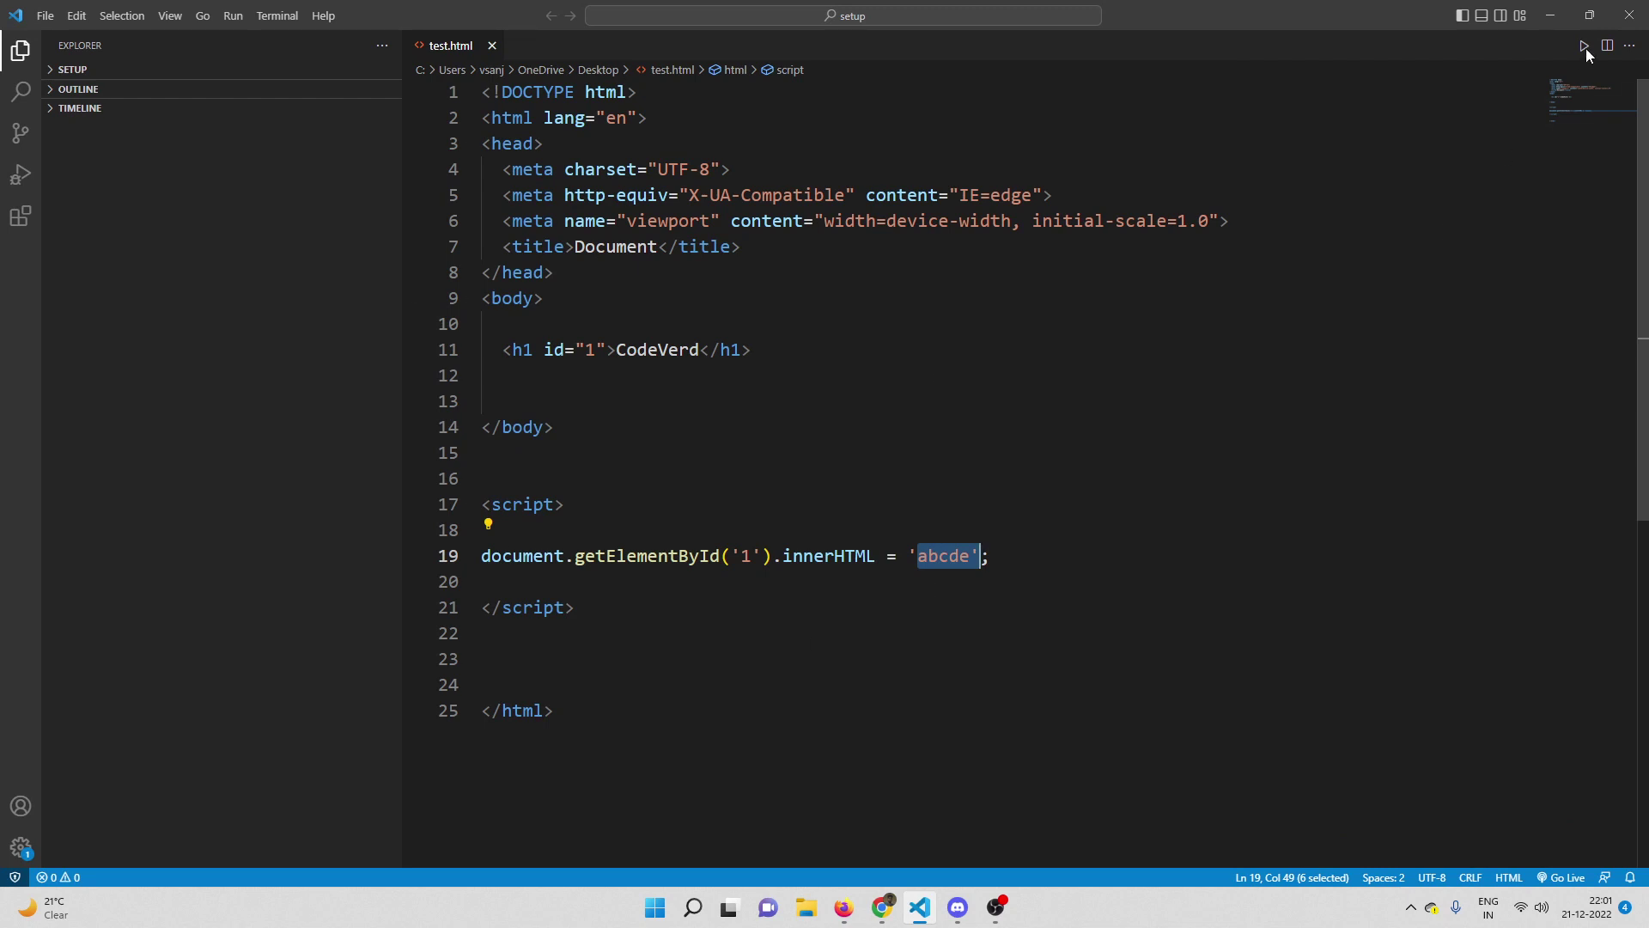
drag(617, 350, 700, 349)
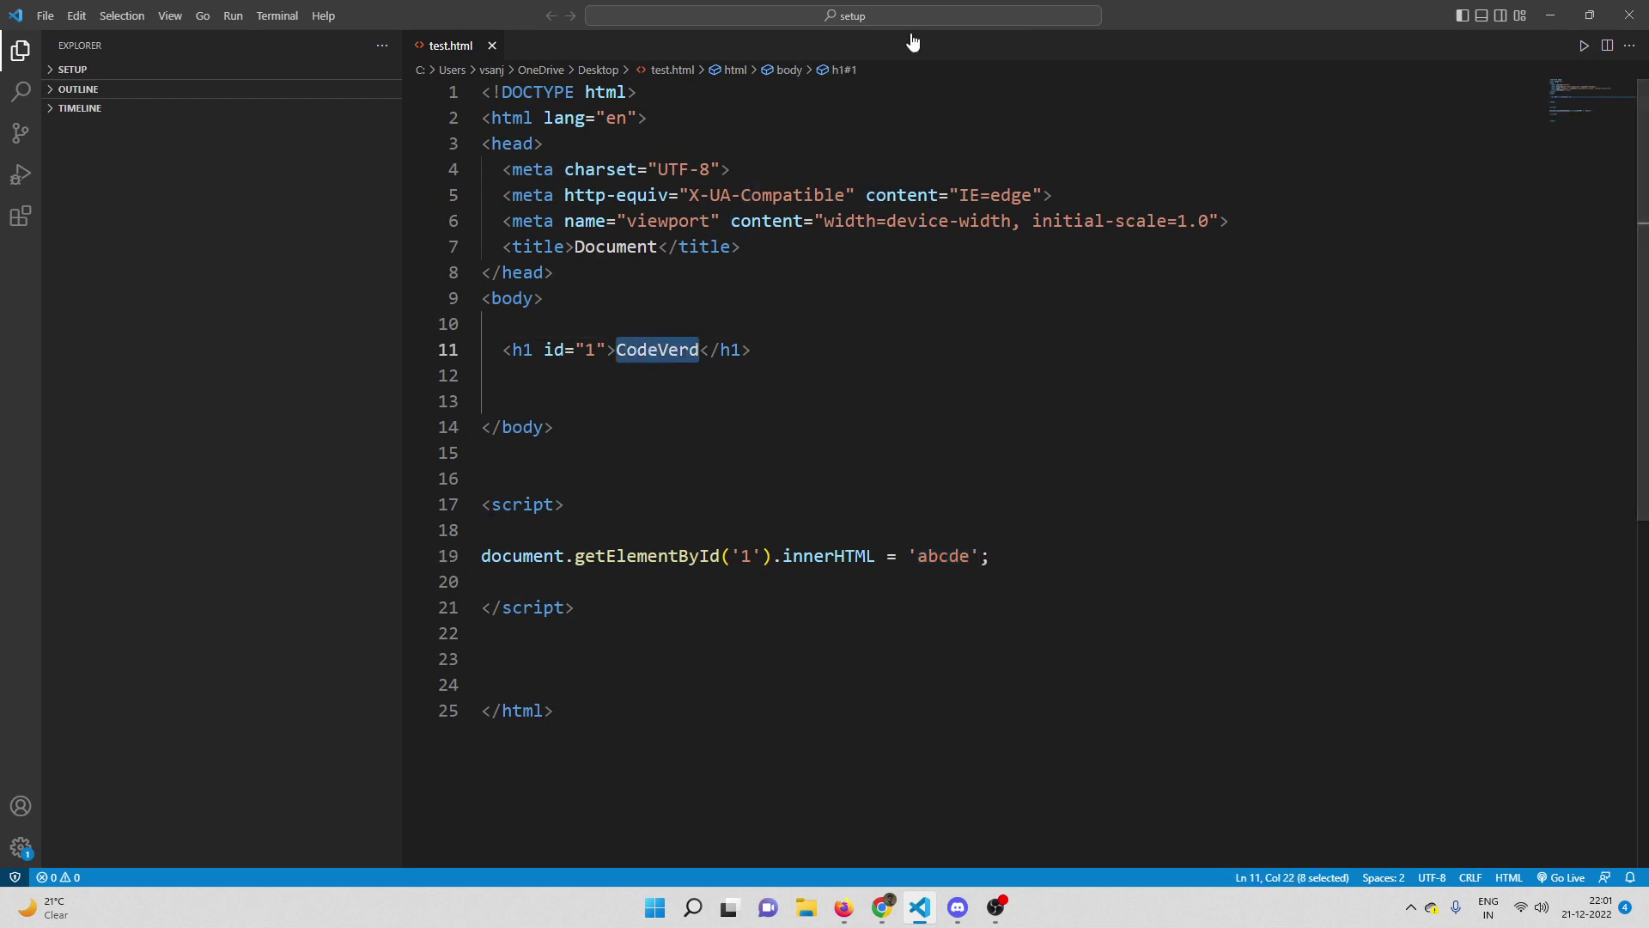
key(alt+Tab)
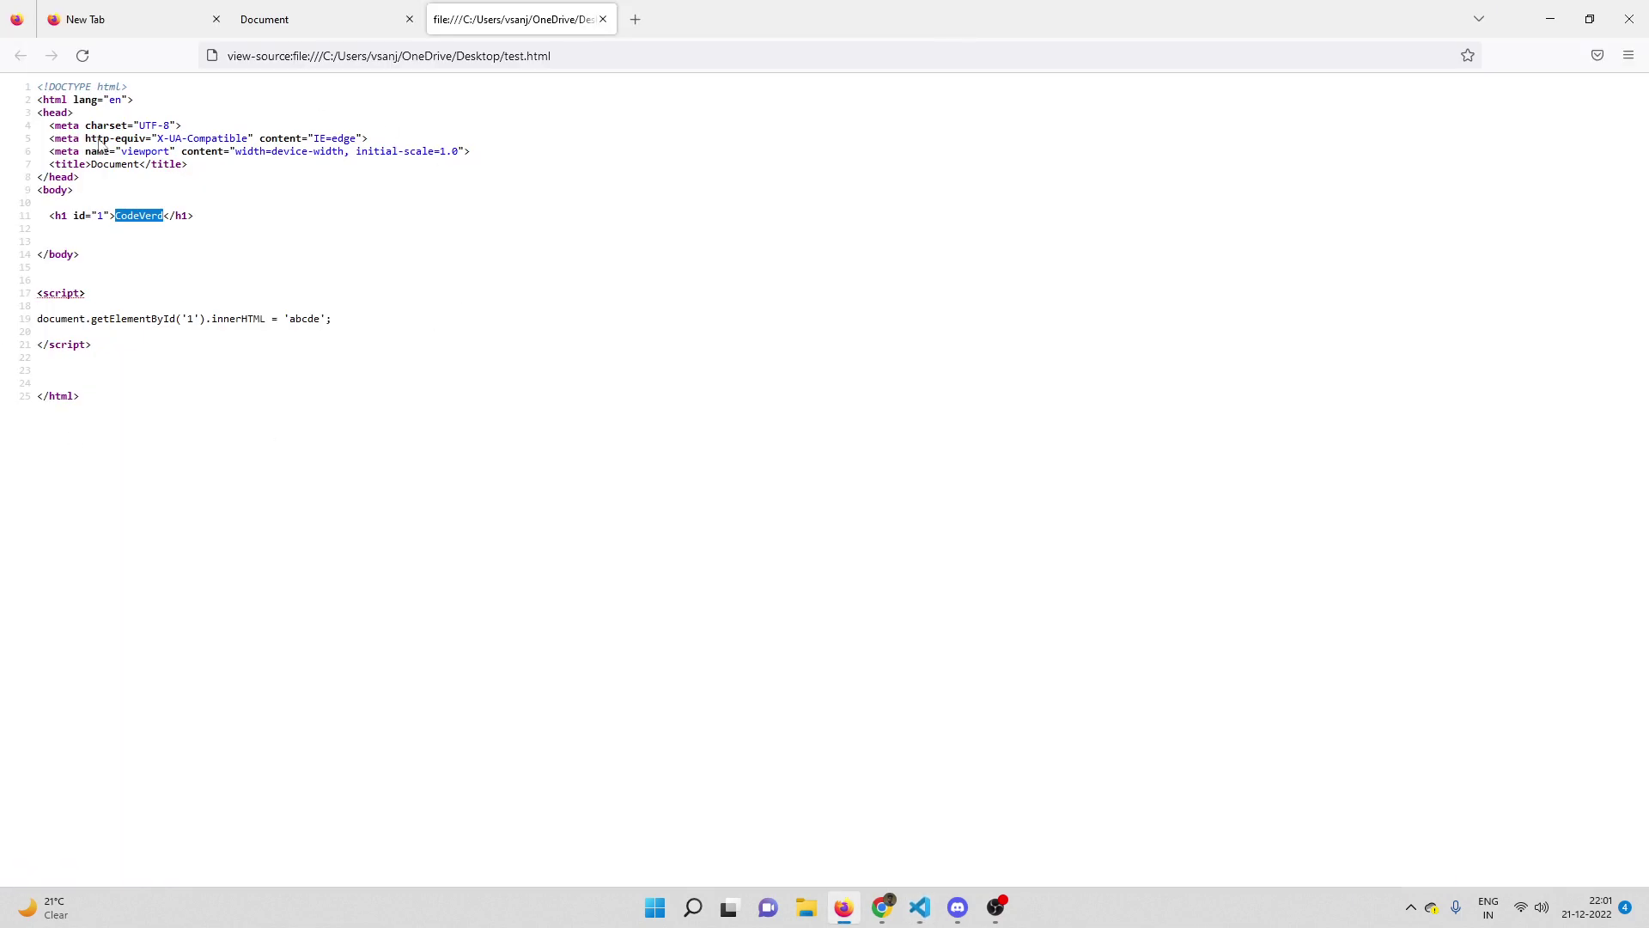
click(920, 908)
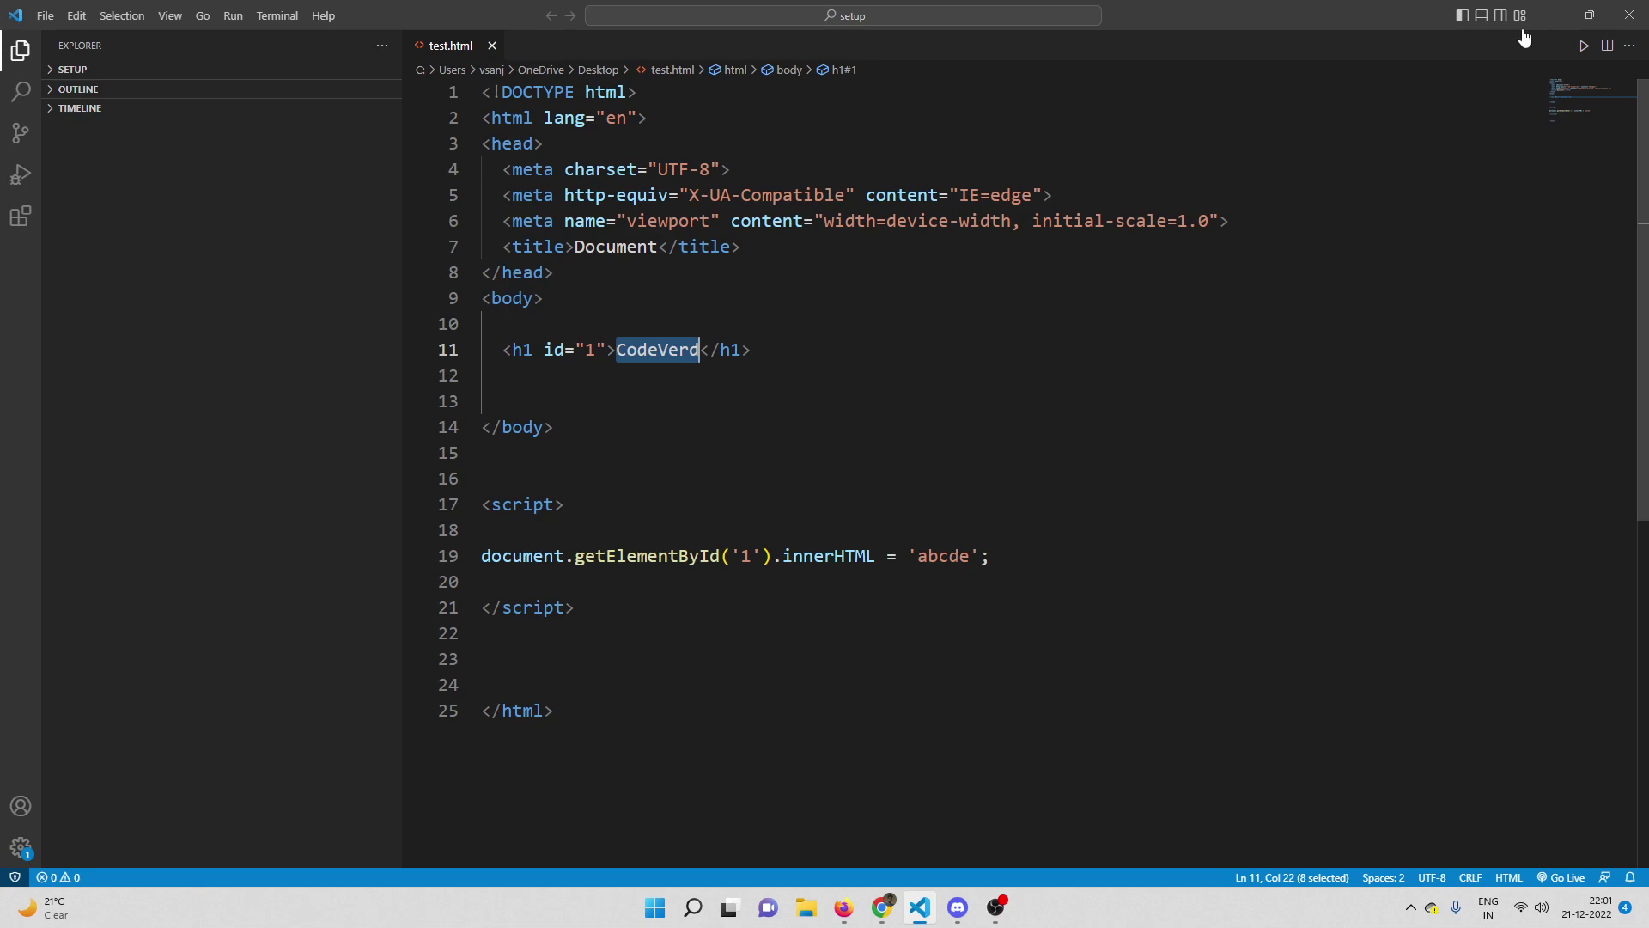
key(alt+Tab)
- Switch between the Inspector's abcde h1 and the source's script line and closing tag
click(318, 17)
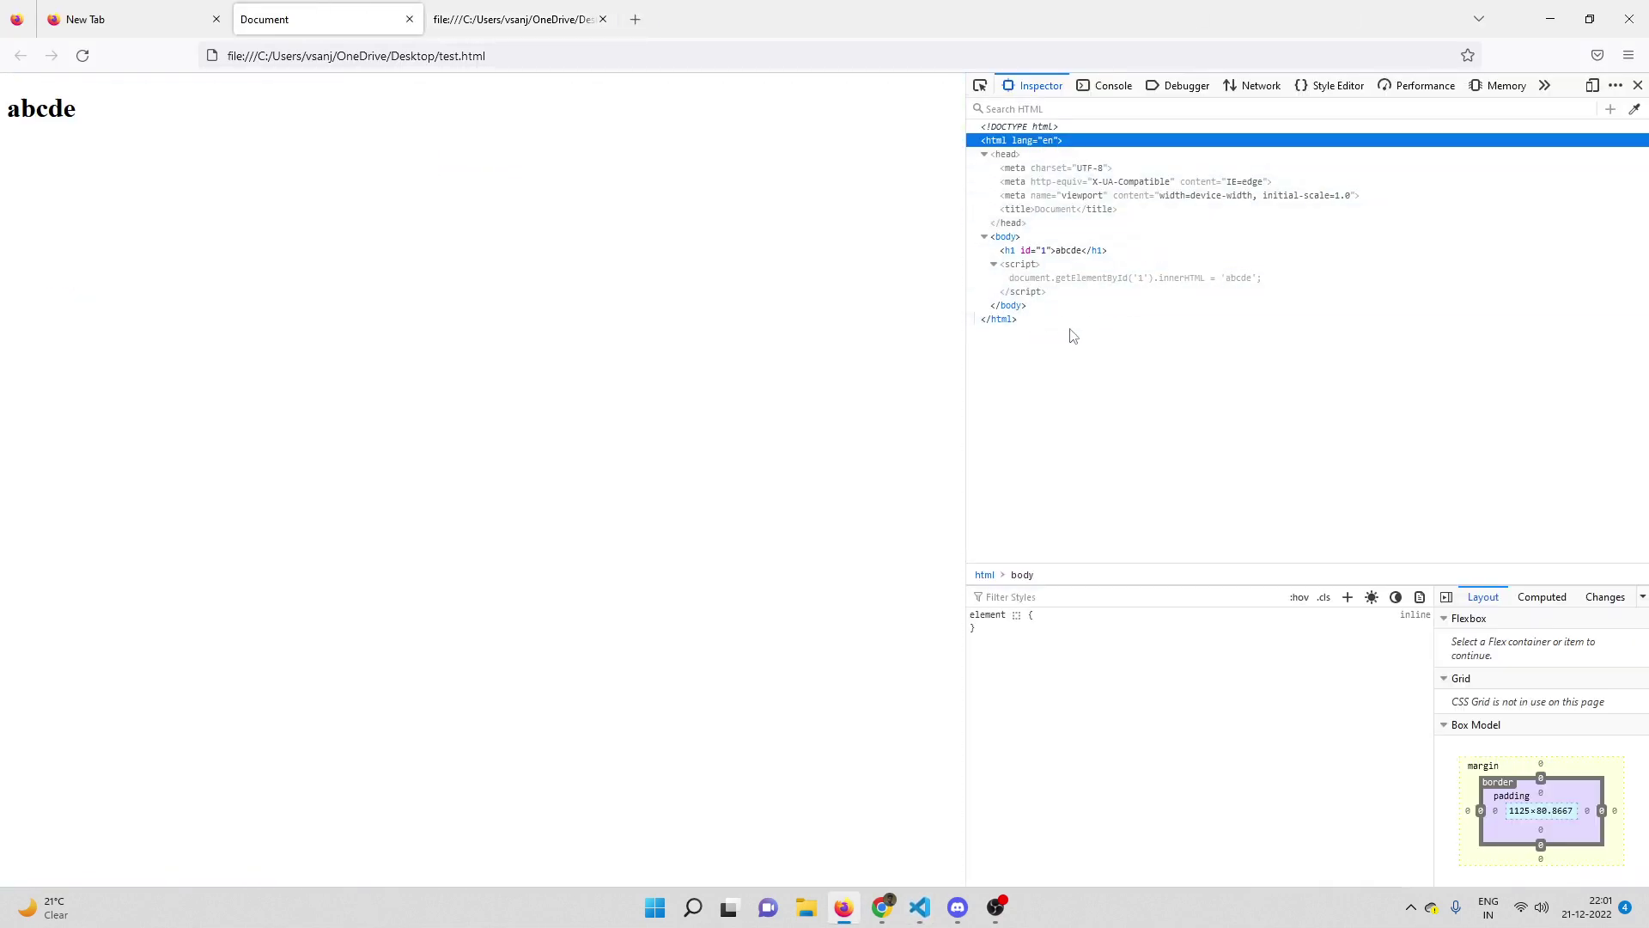
click(507, 26)
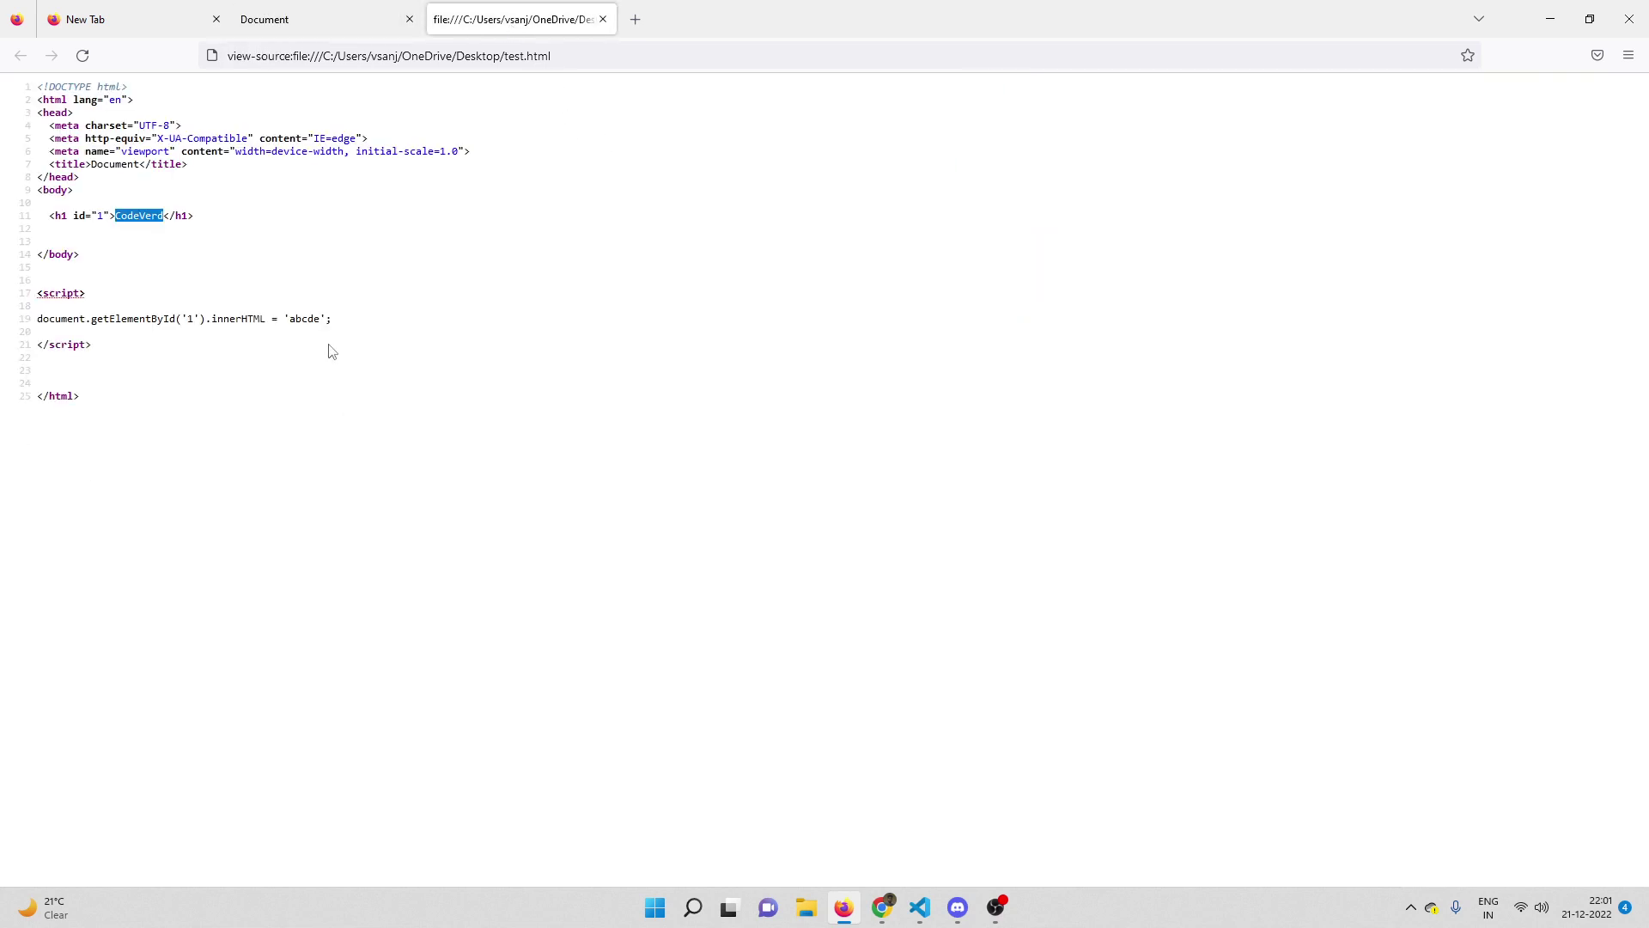
drag(92, 344, 38, 293)
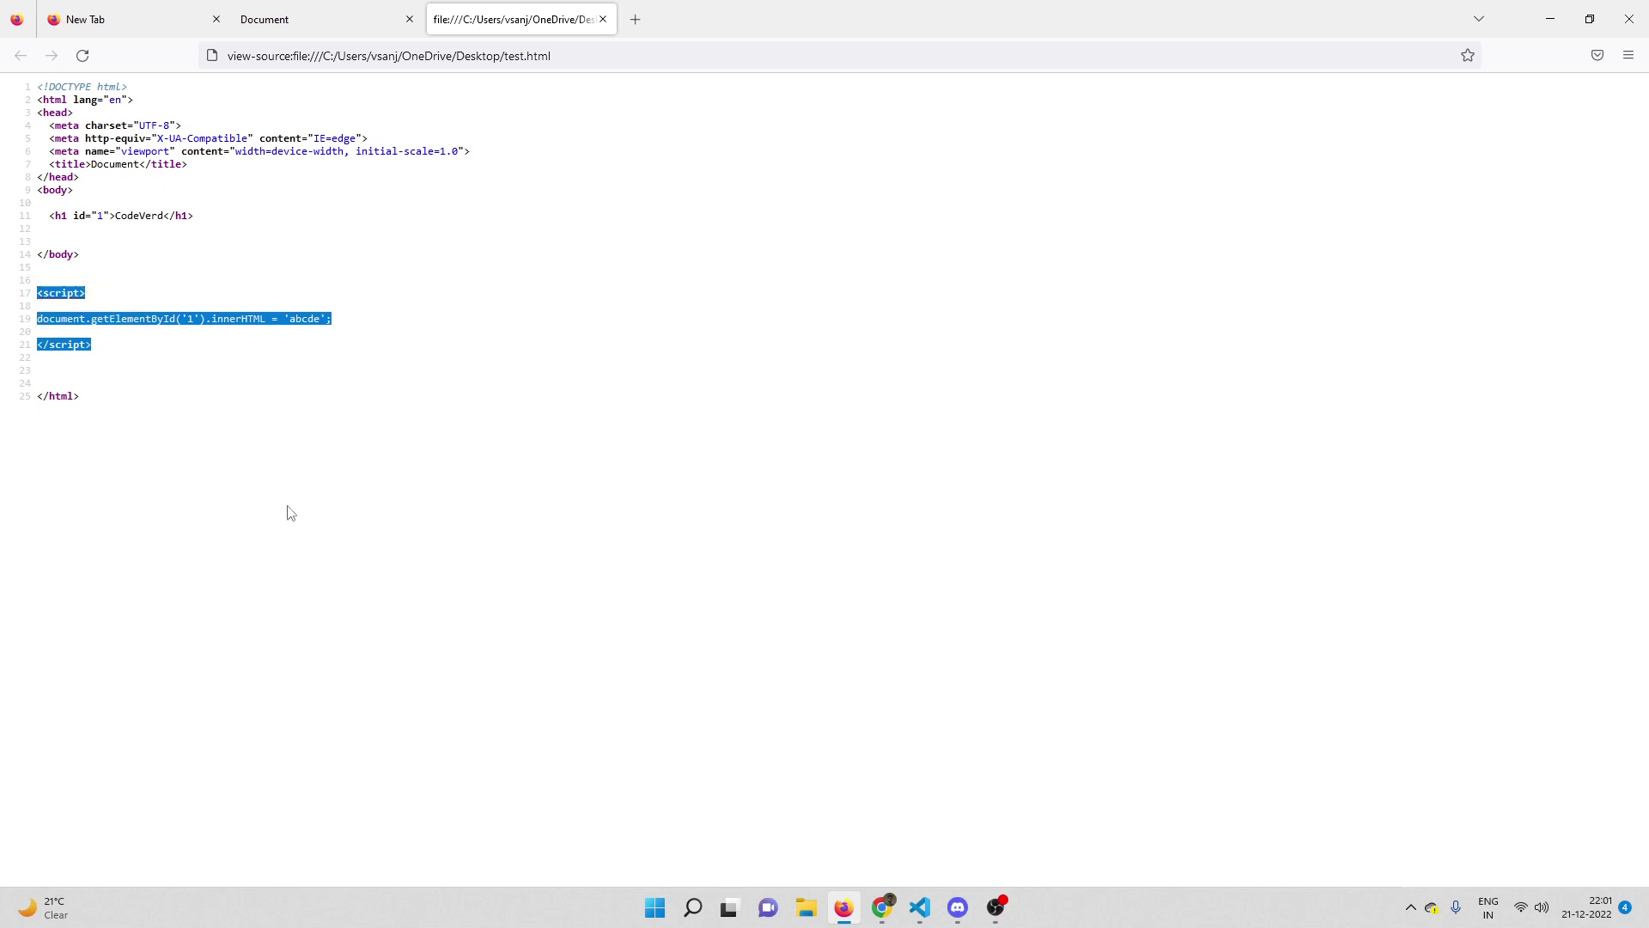
click(307, 24)
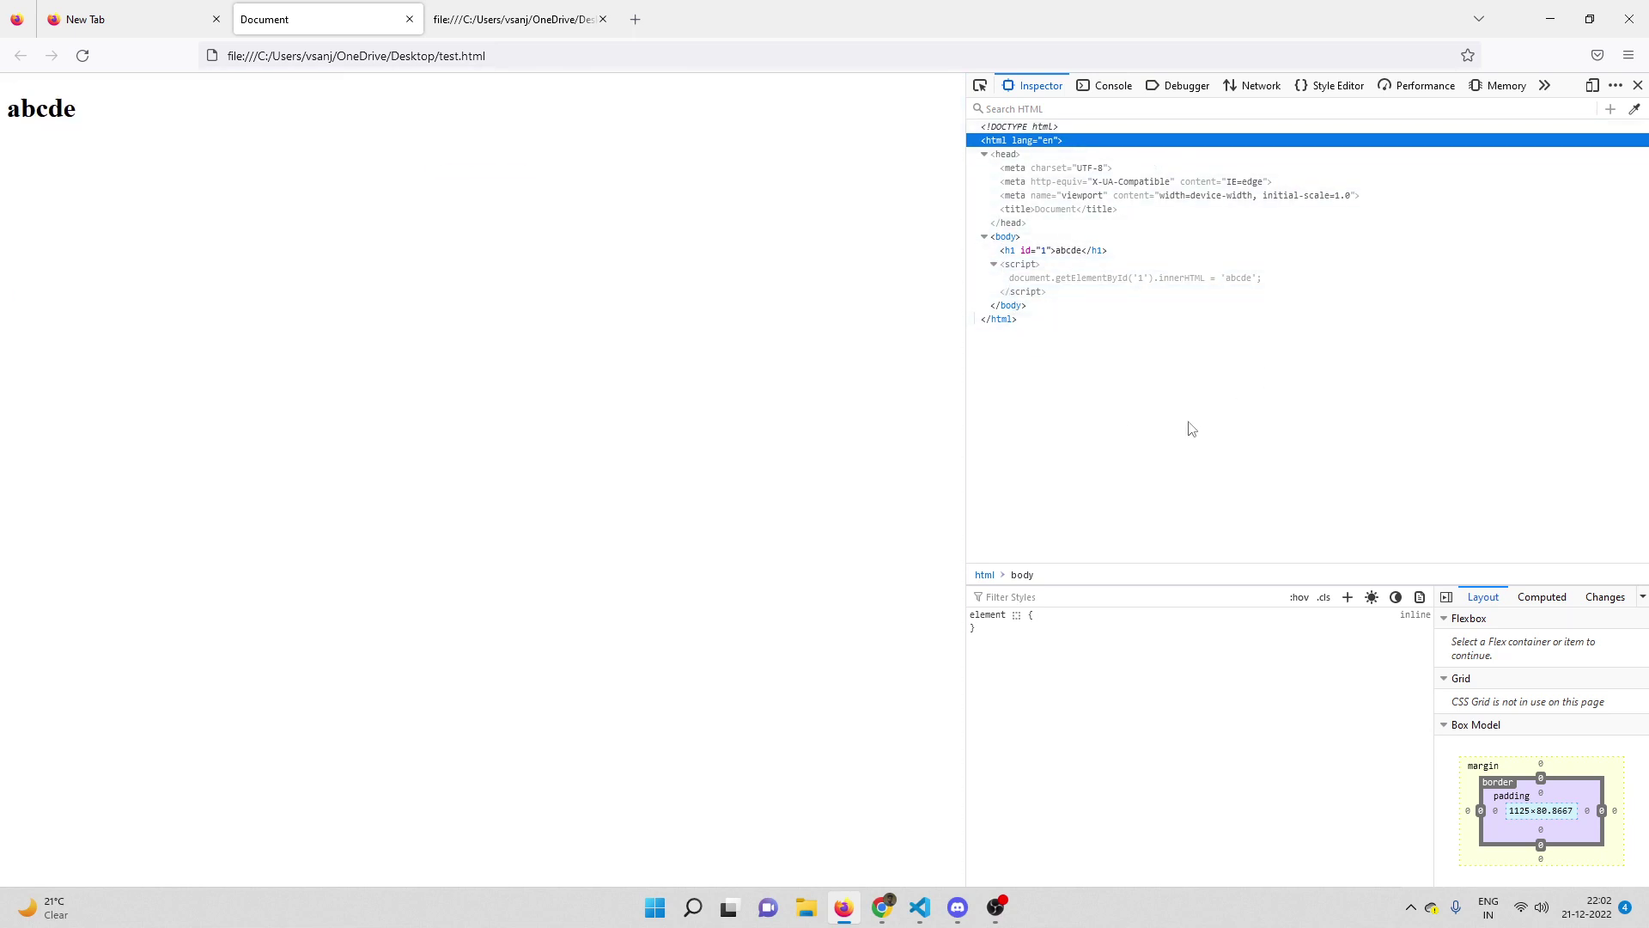
click(920, 907)
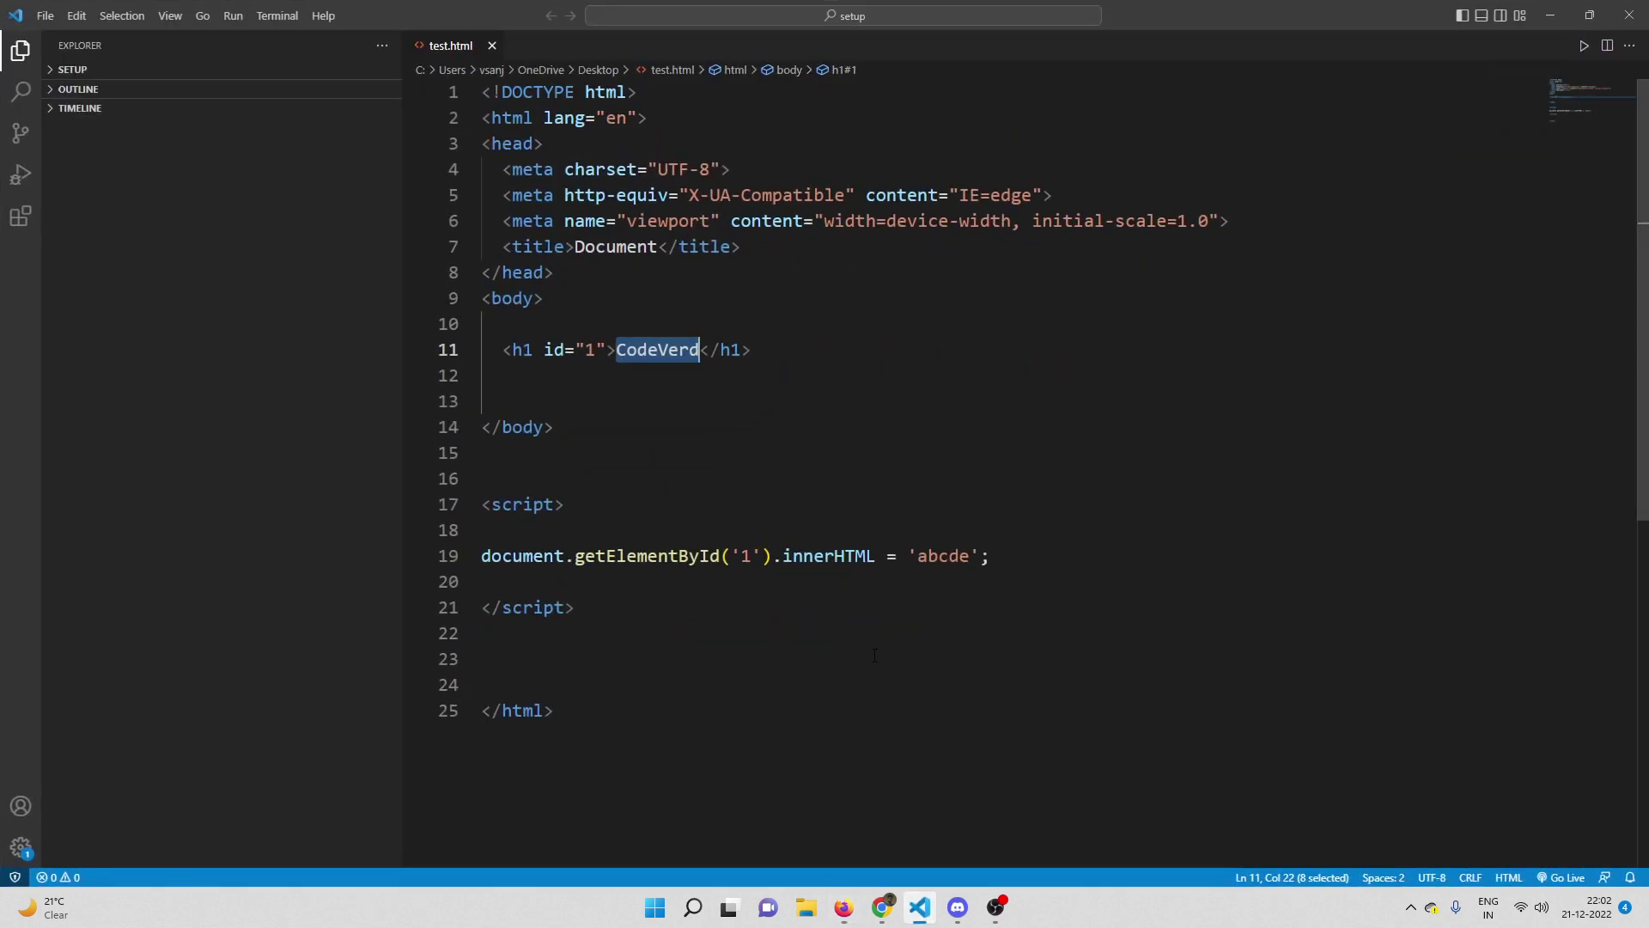
click(1550, 16)
click(550, 18)
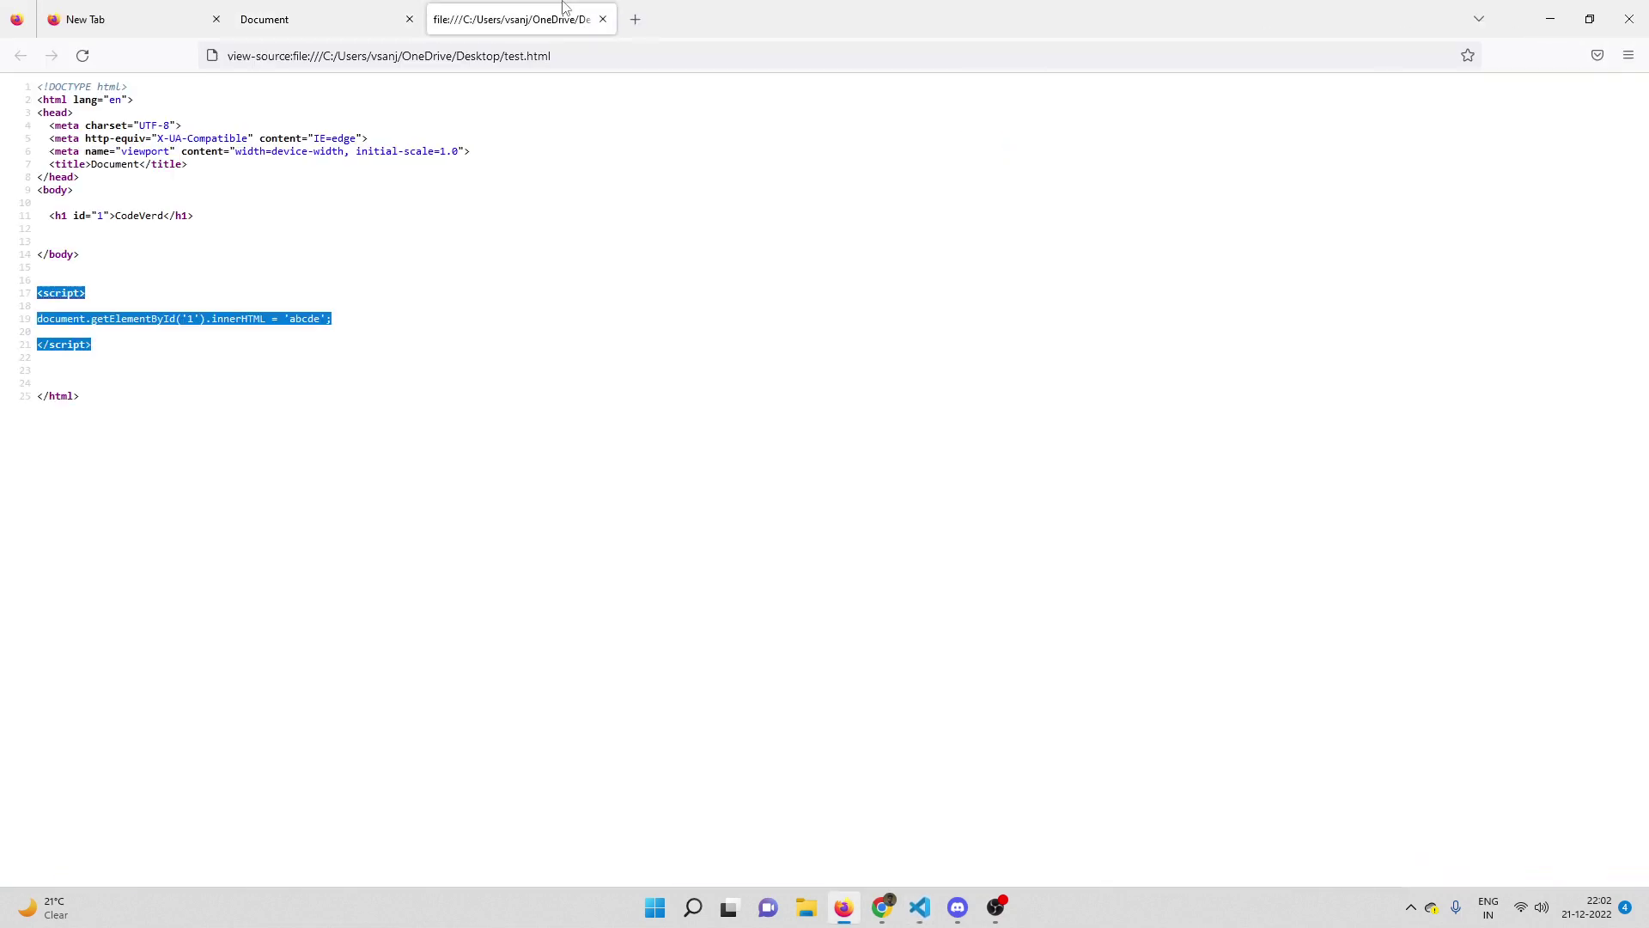
click(228, 400)
drag(114, 403, 38, 86)
click(919, 907)
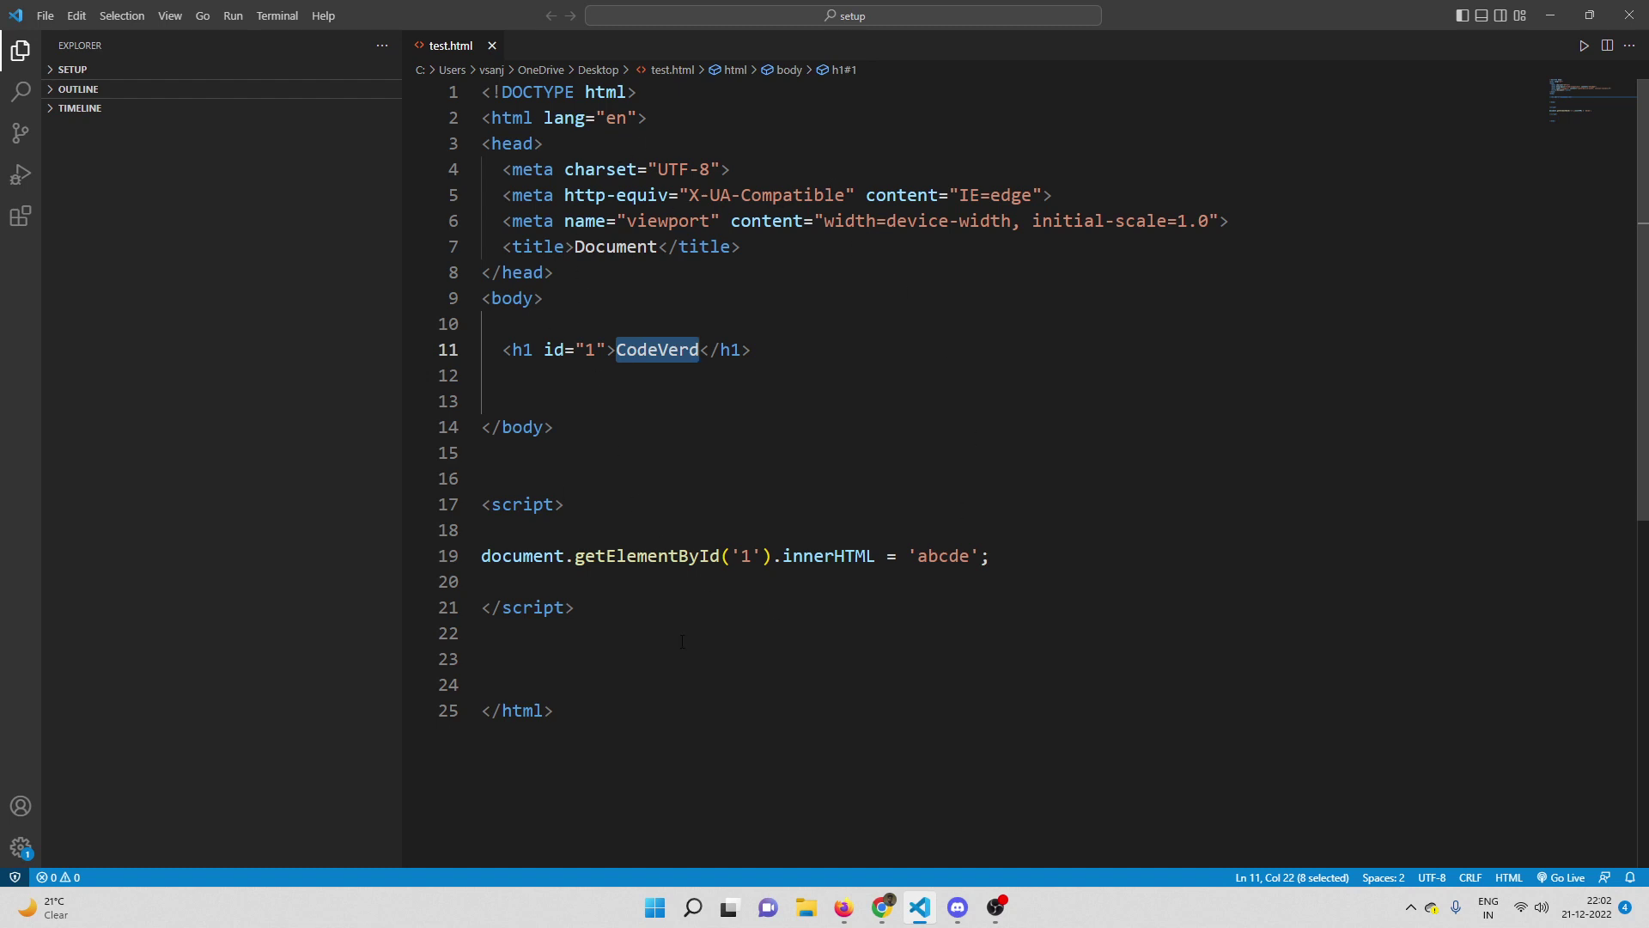
drag(589, 713, 479, 92)
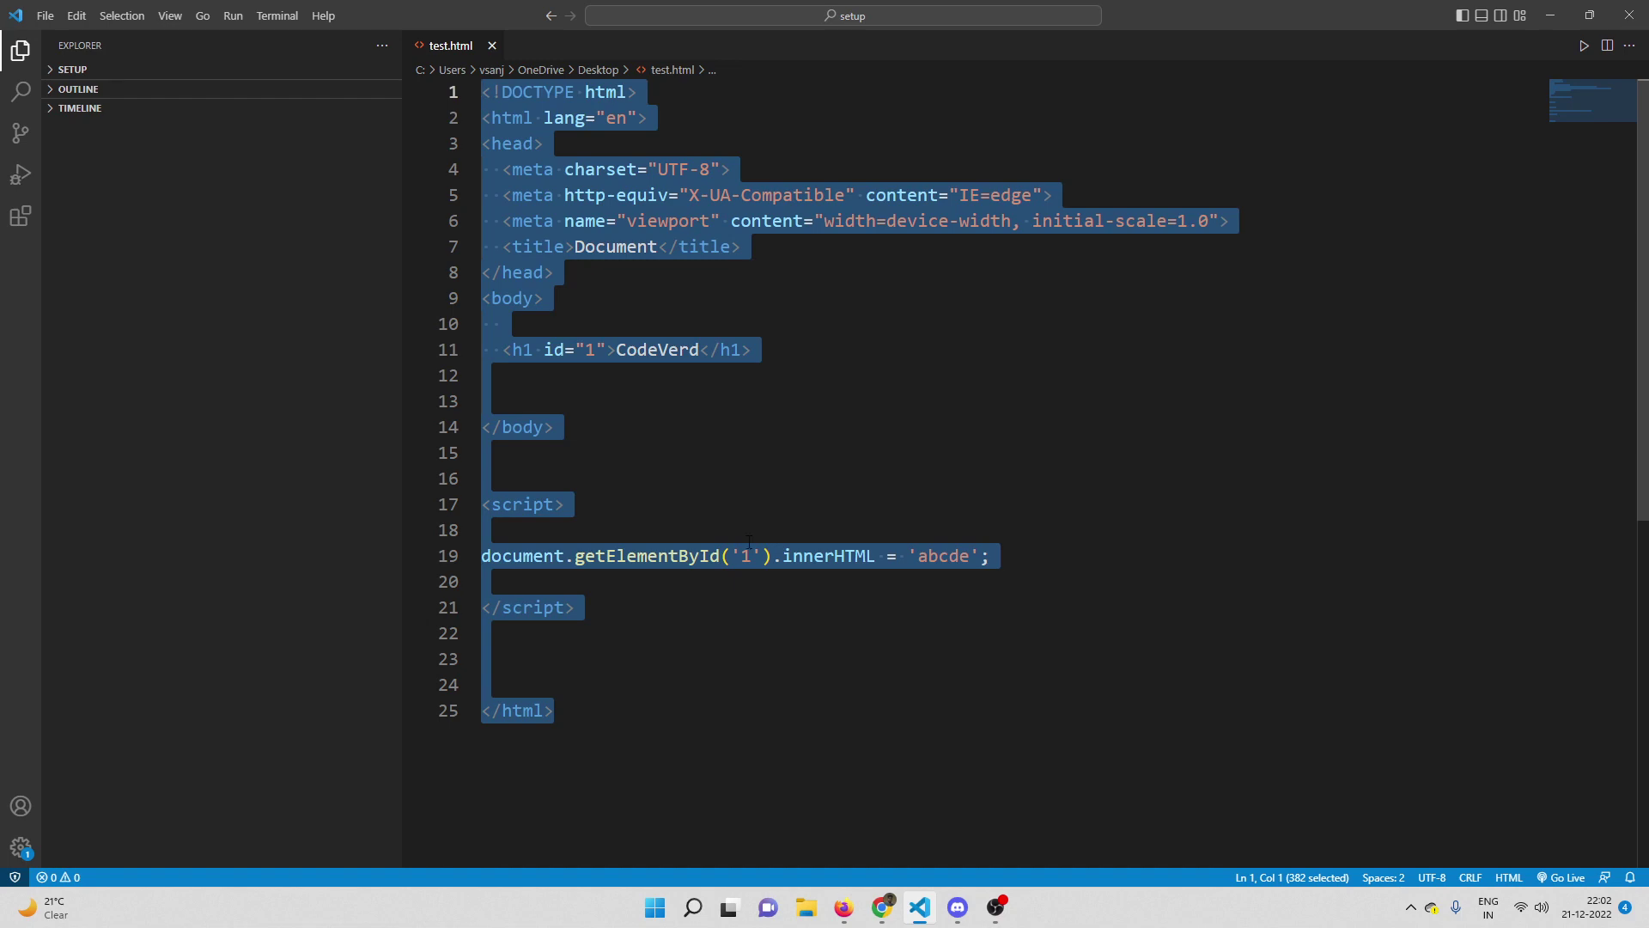
click(1550, 14)
click(185, 375)
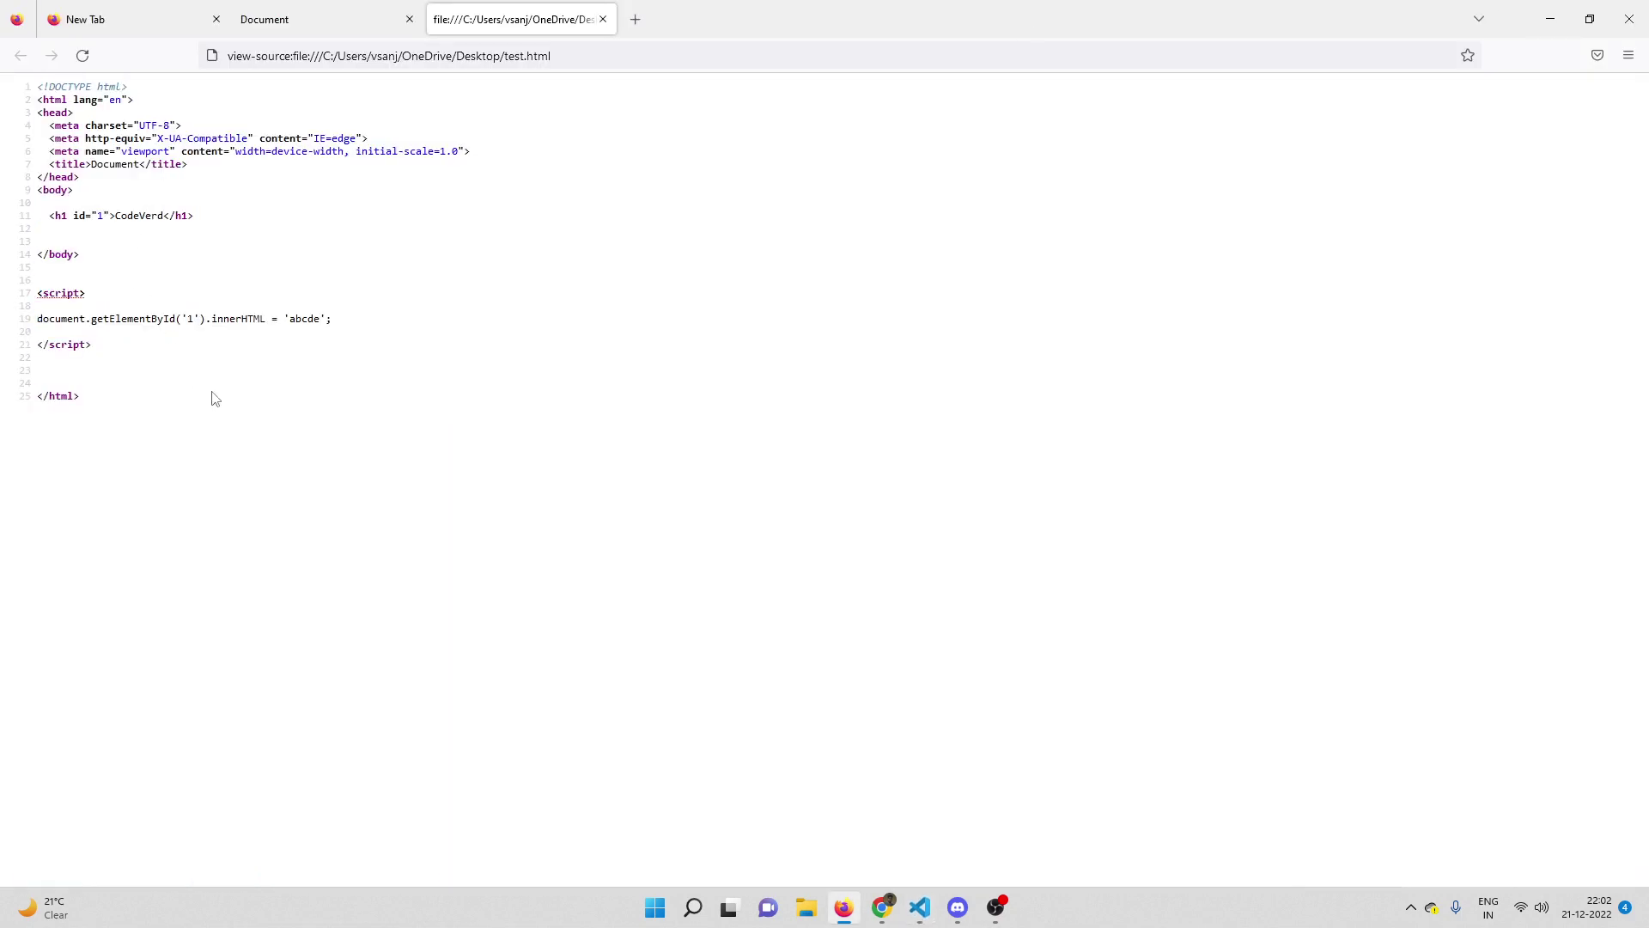
drag(118, 216, 160, 218)
click(322, 22)
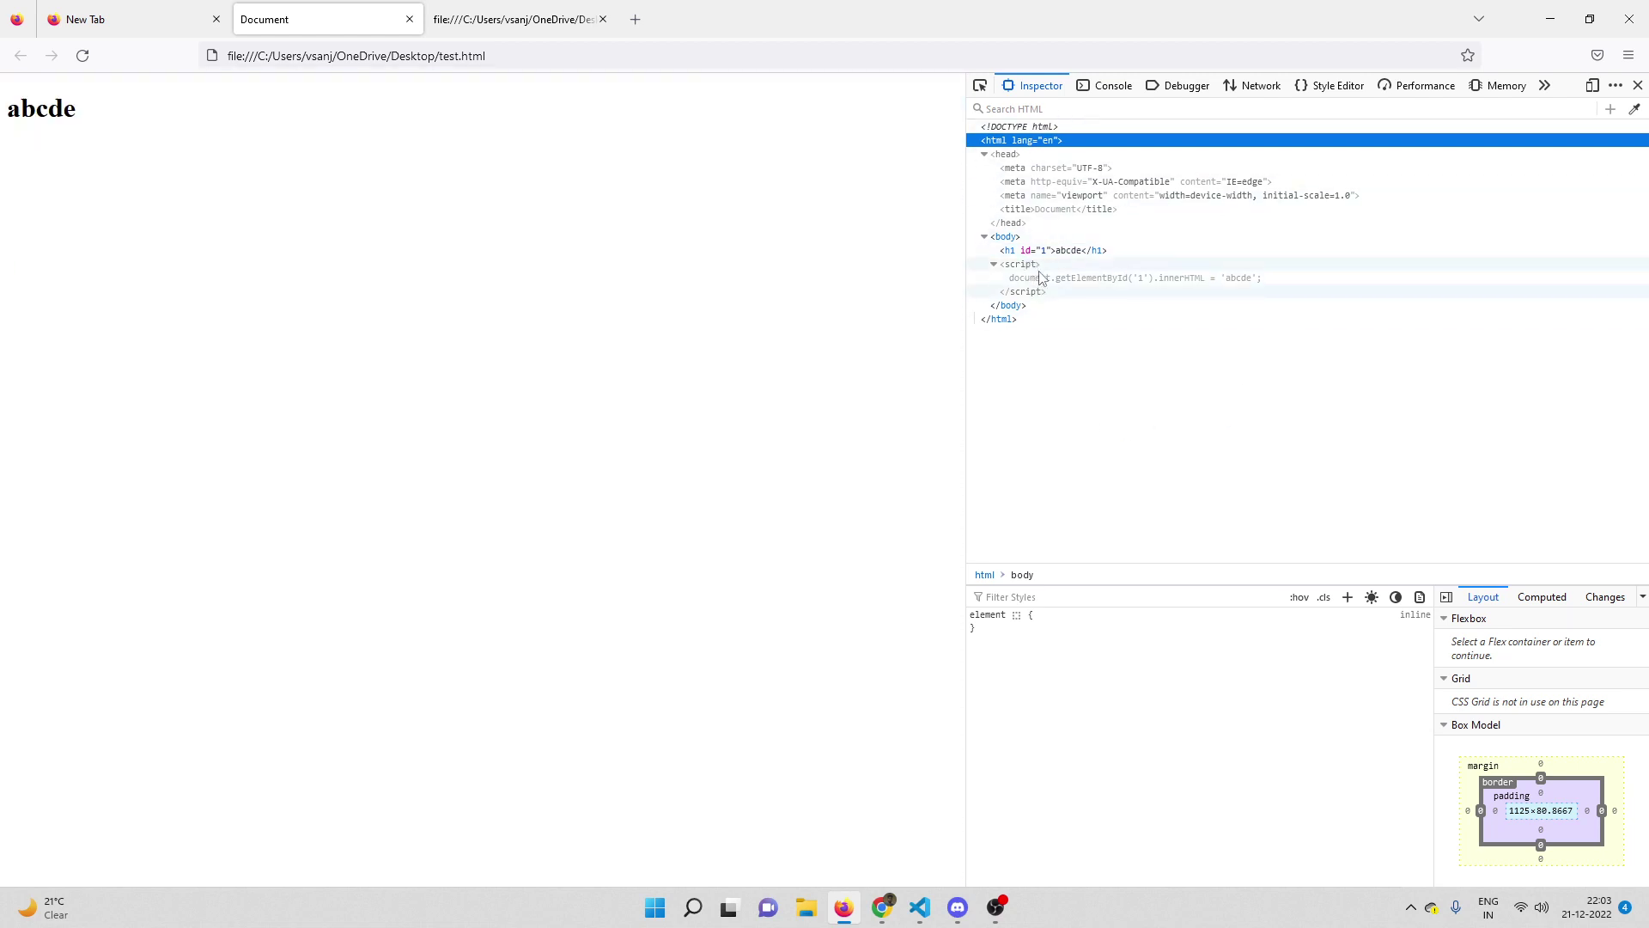
- Select the source's script block and alternate between the source and Inspector views, then return to test.html in VS Code
click(515, 19)
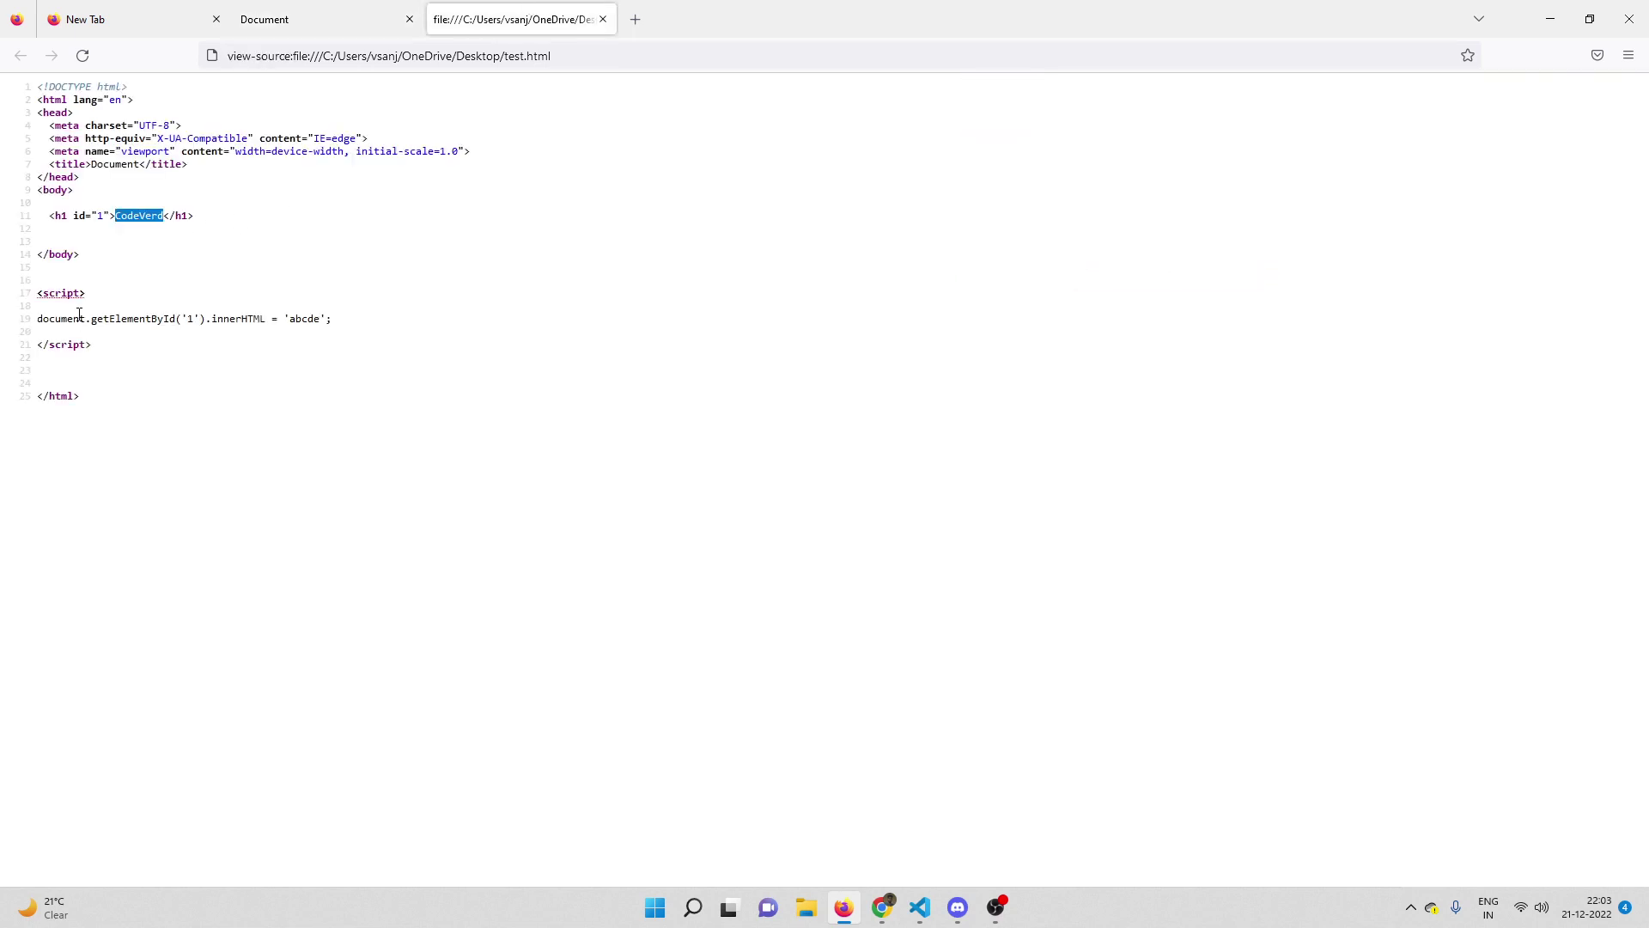
drag(93, 346, 38, 298)
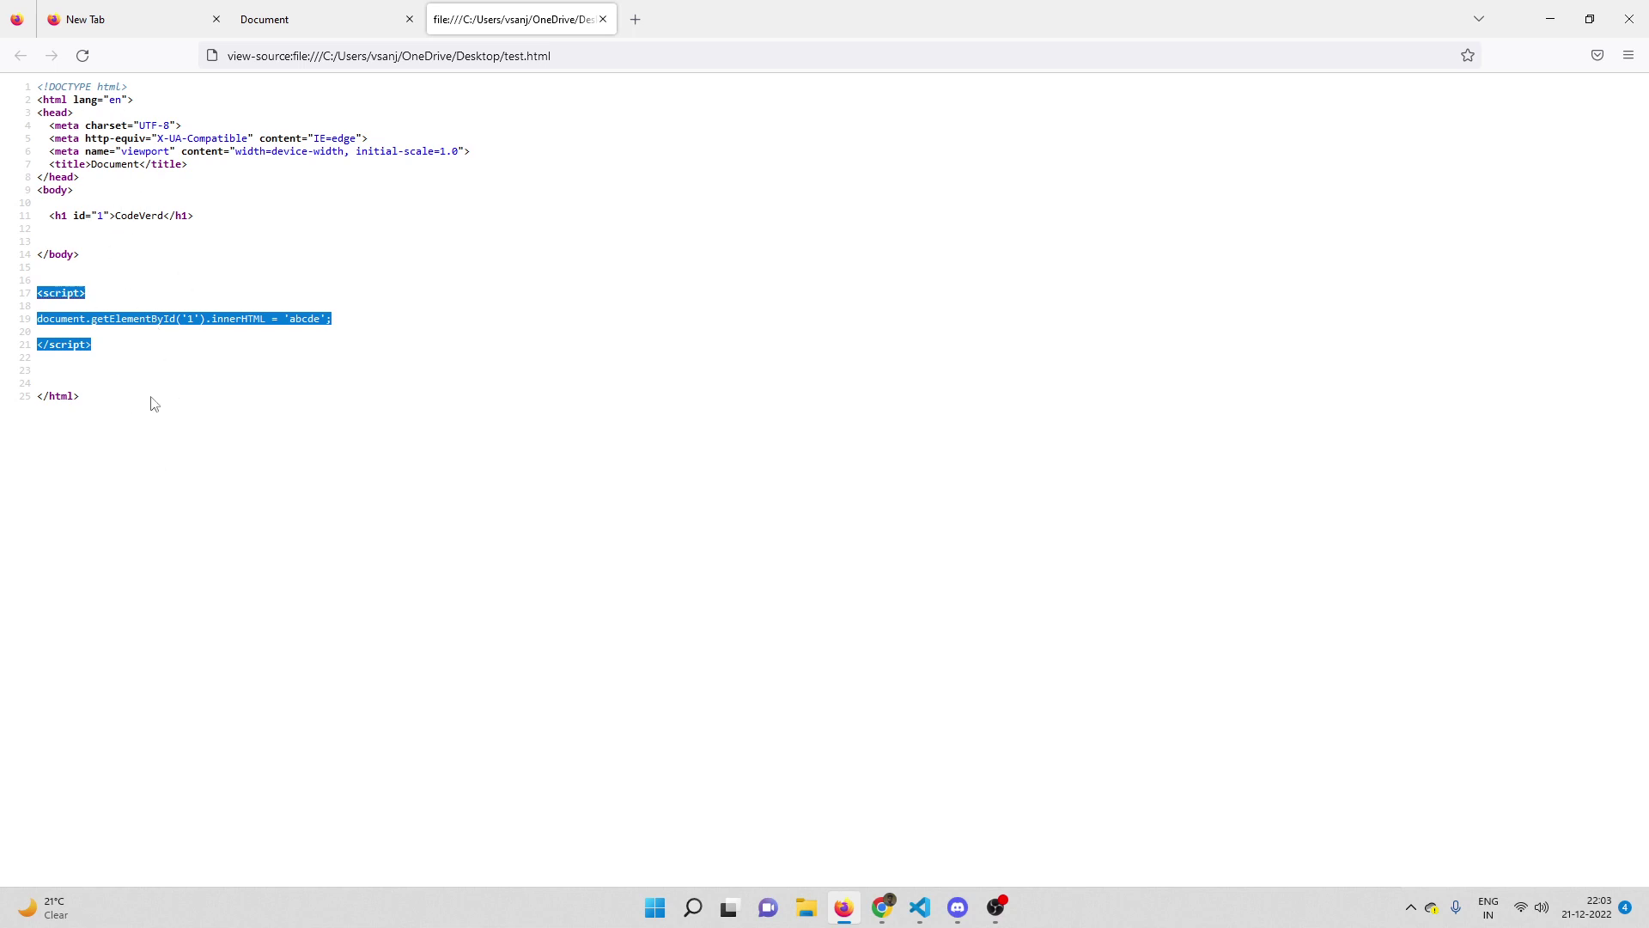
click(285, 26)
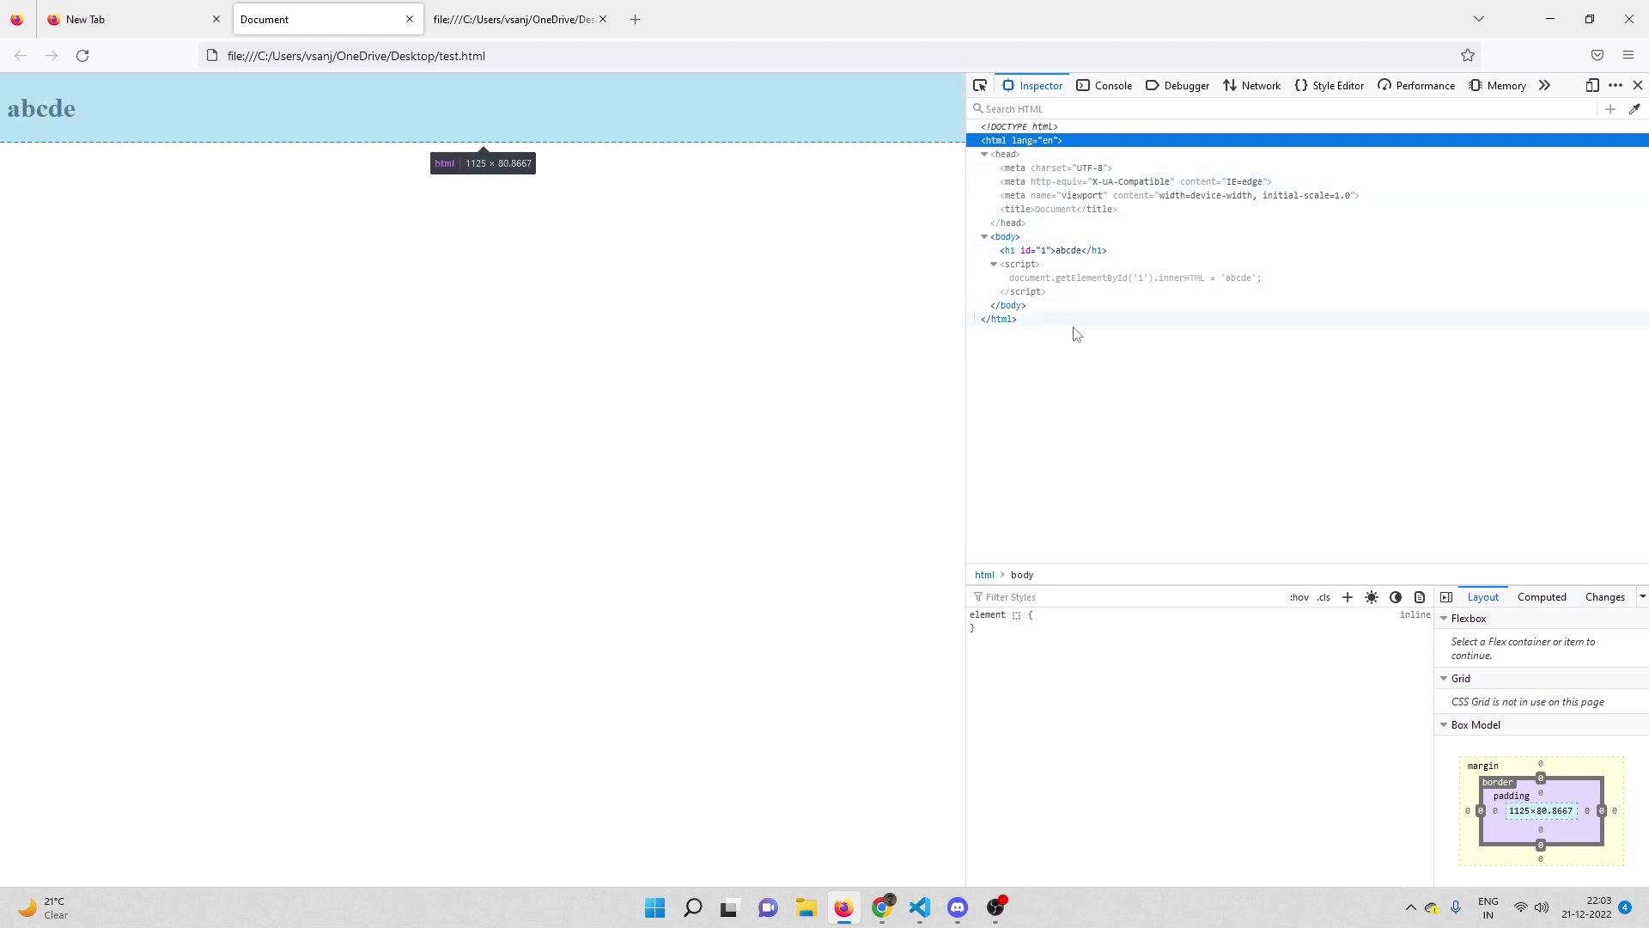
click(515, 21)
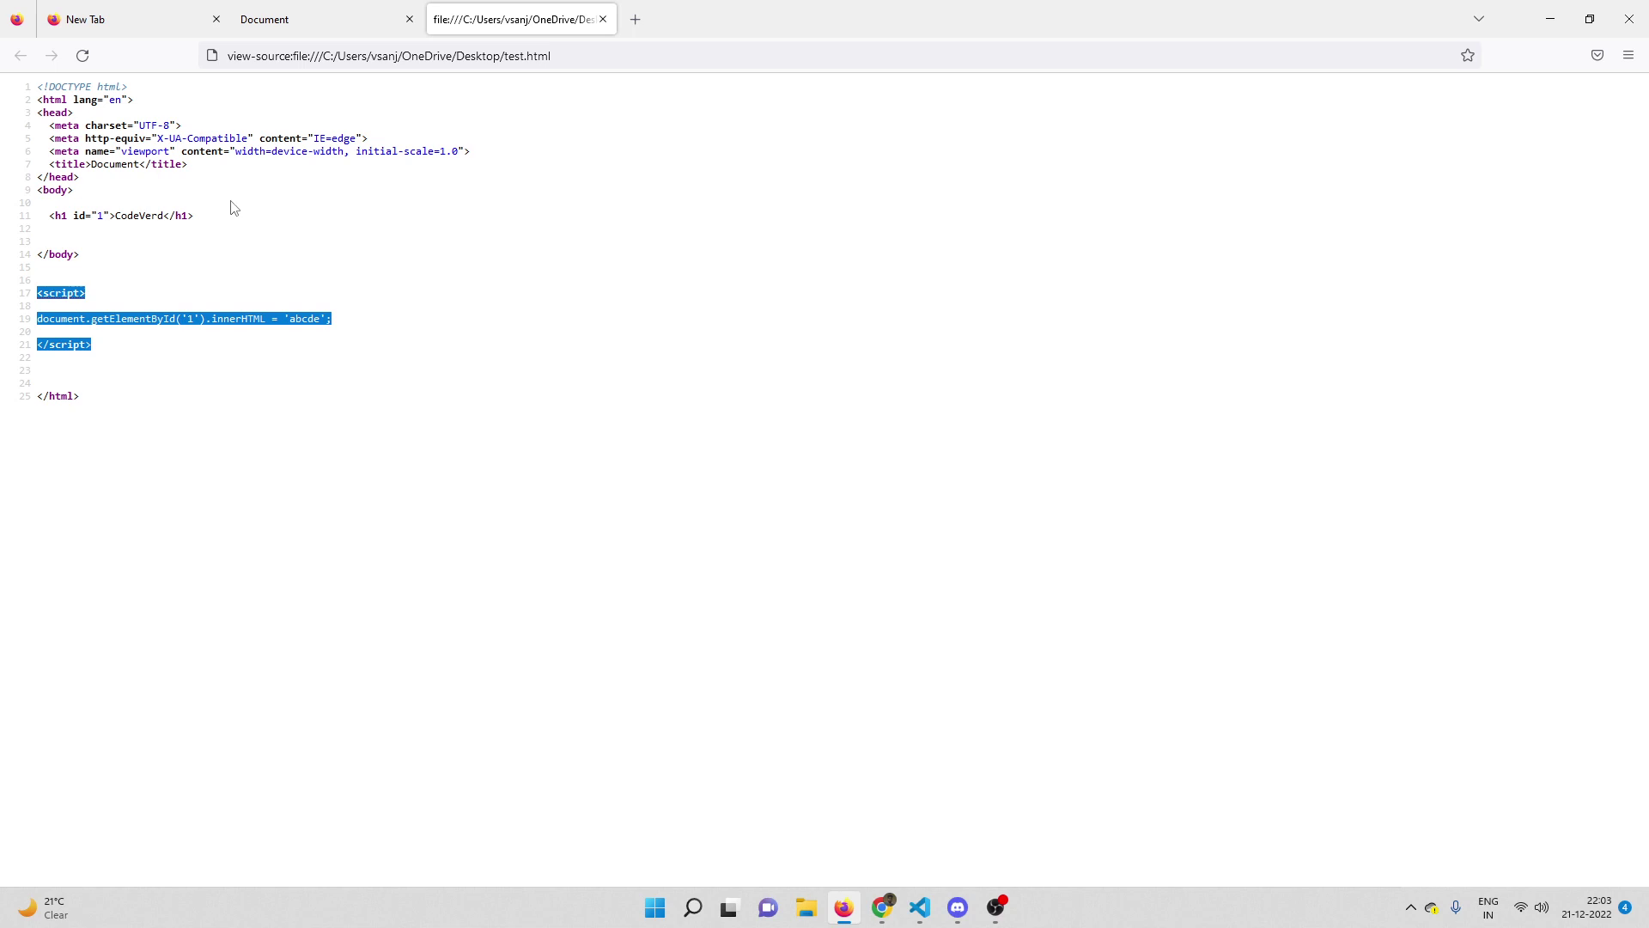
click(302, 34)
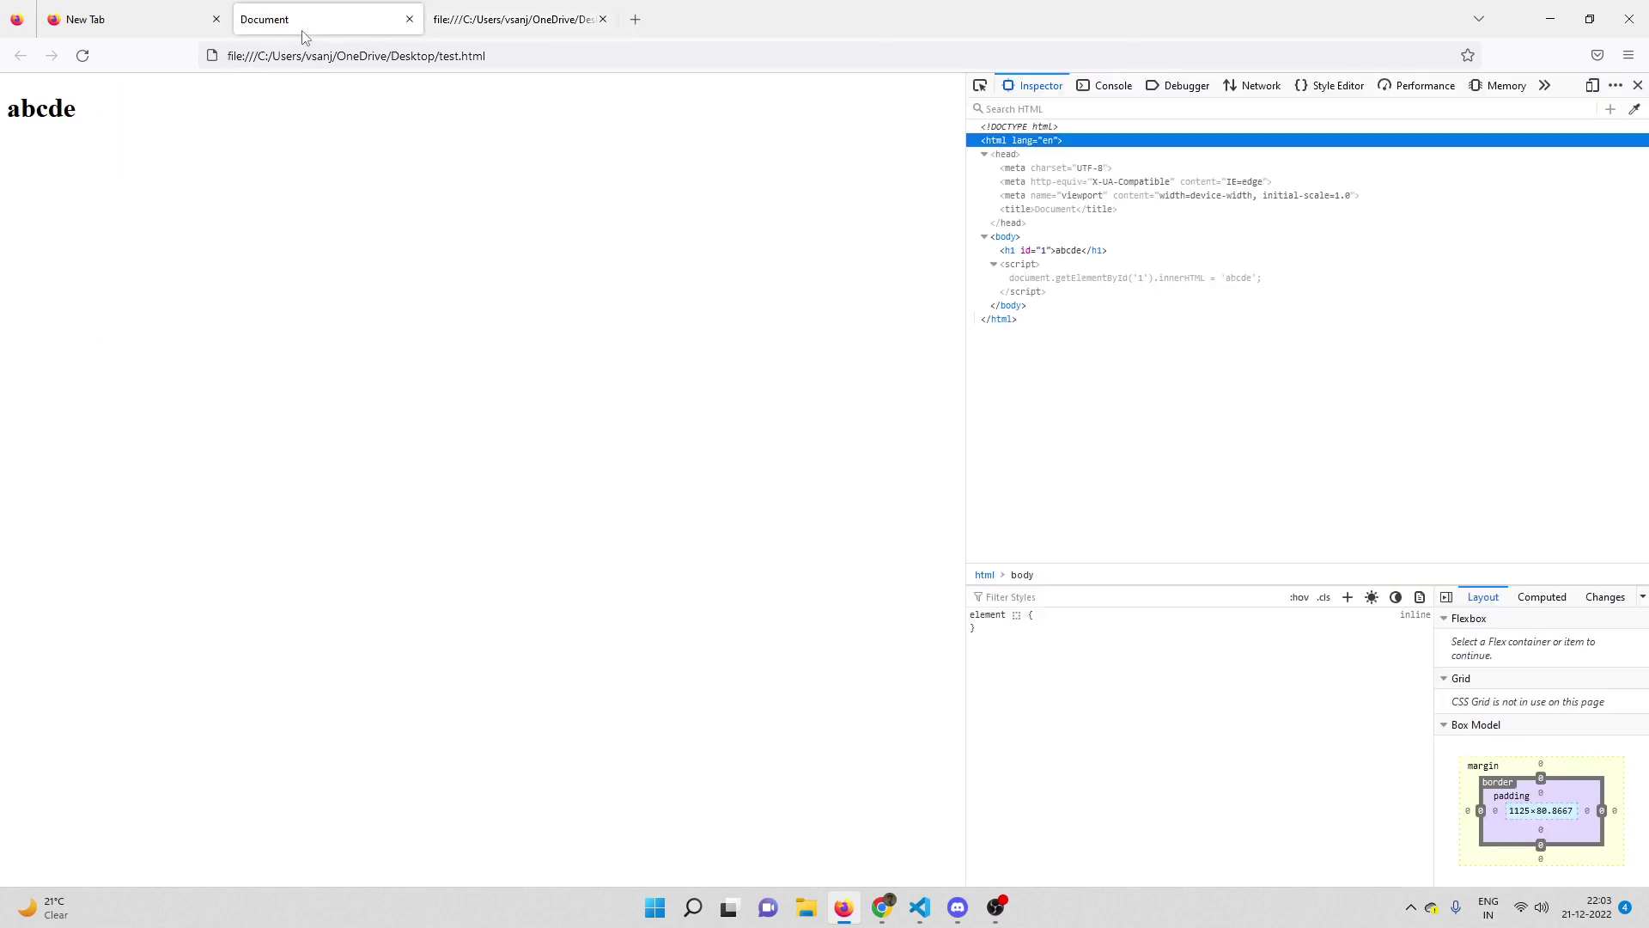
click(515, 19)
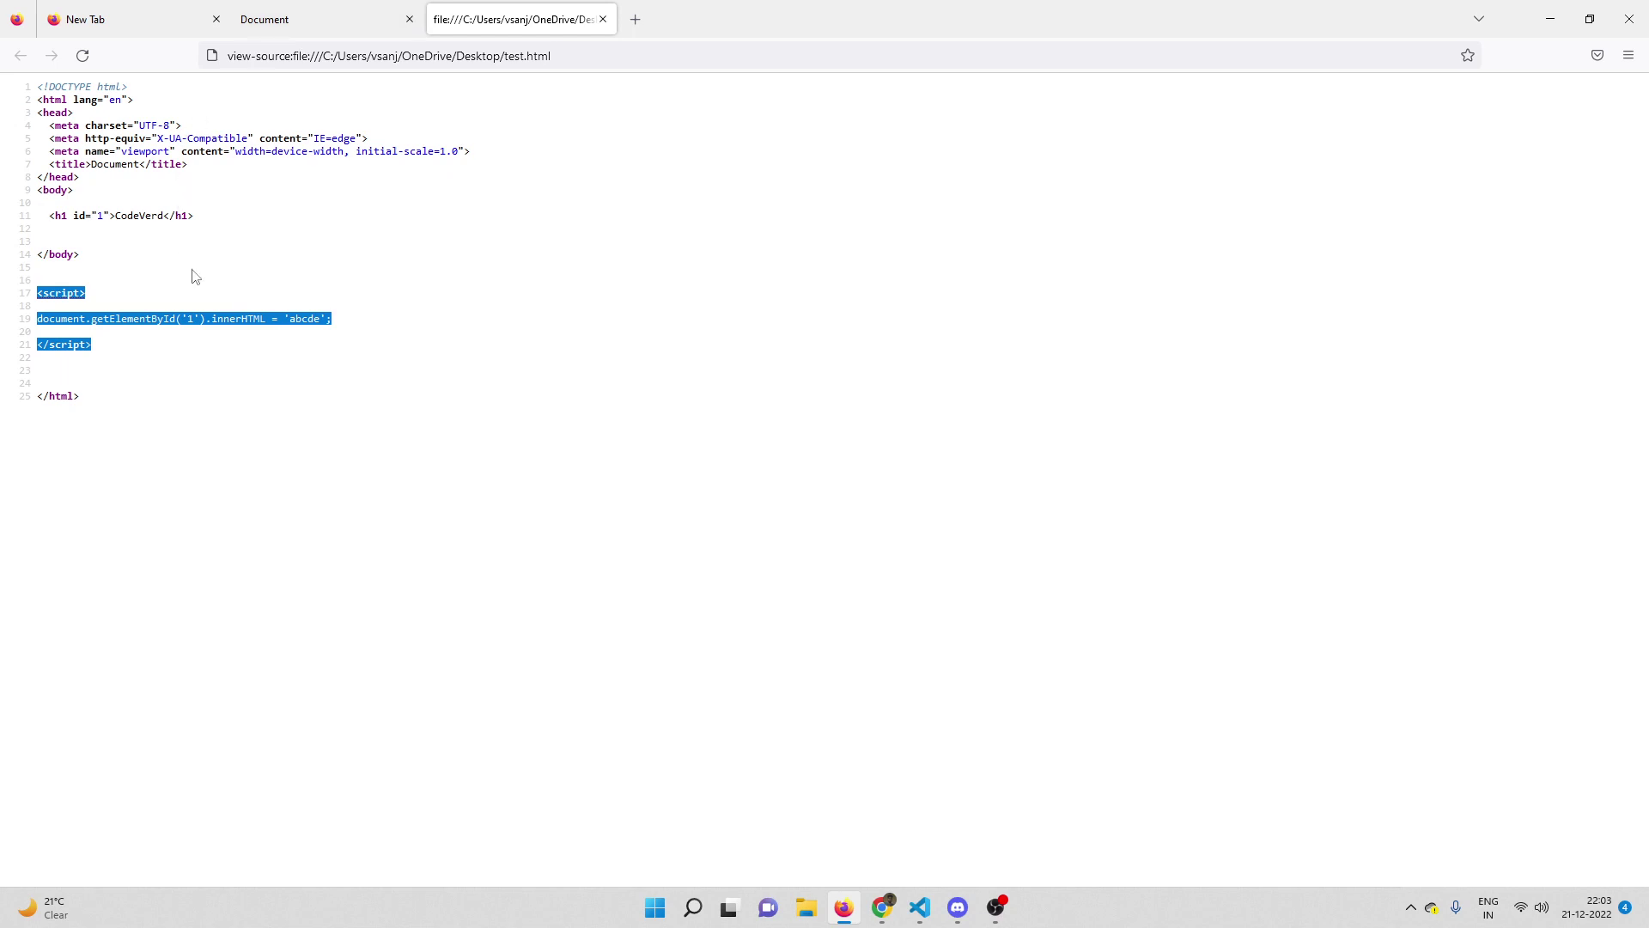
key(ctrl+shift+Tab)
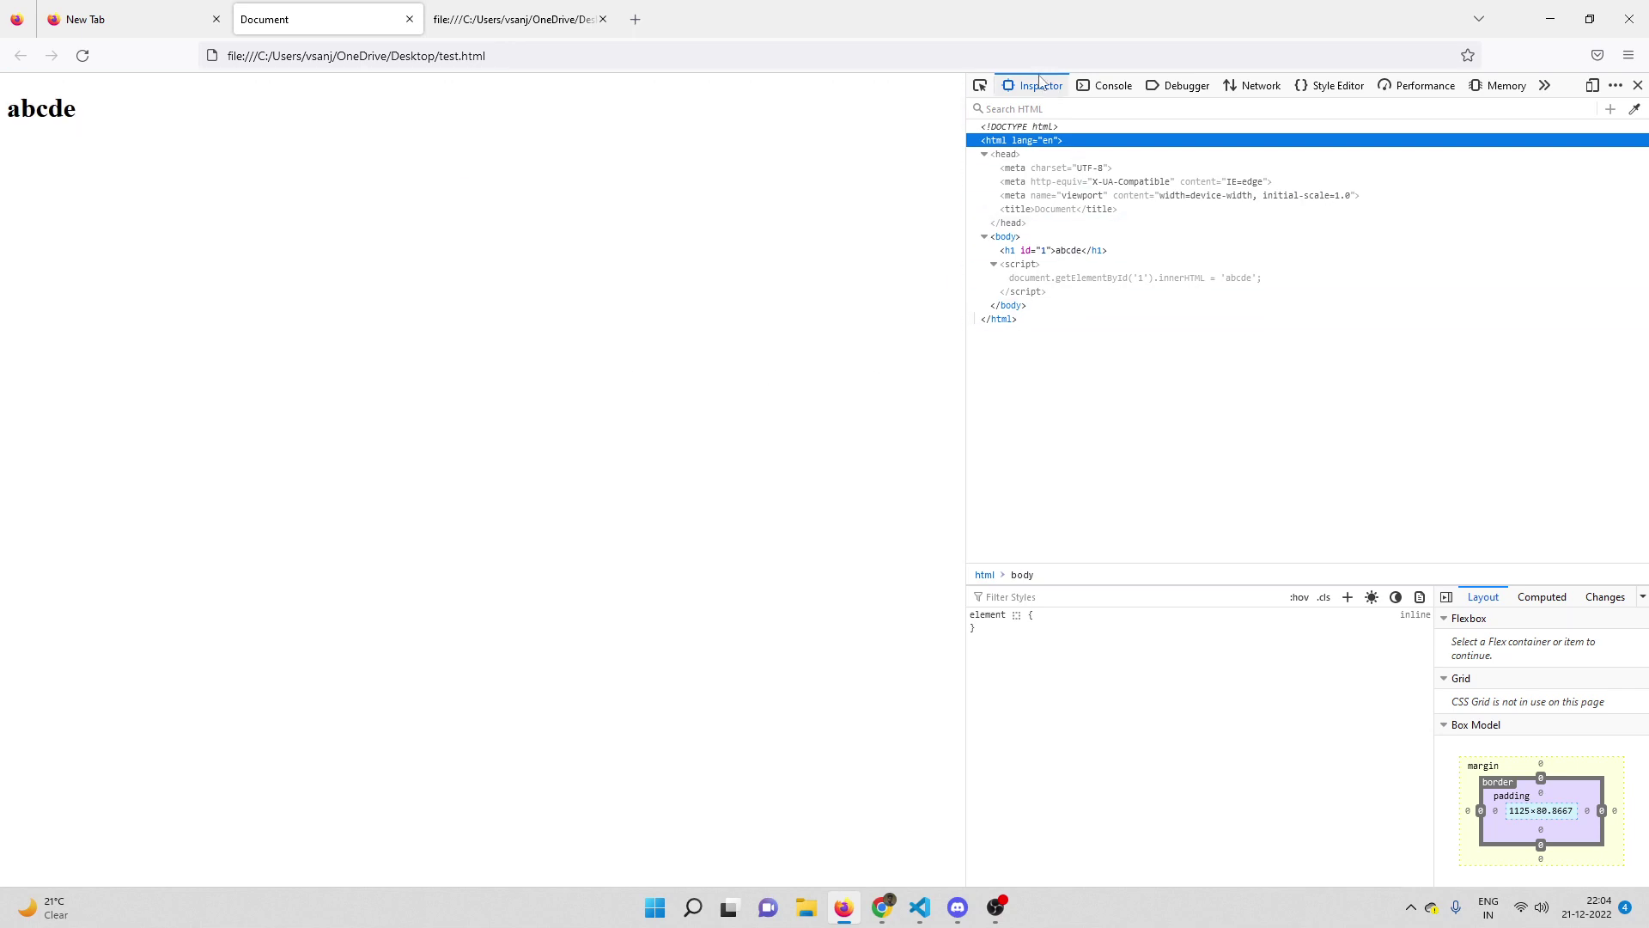
click(919, 907)
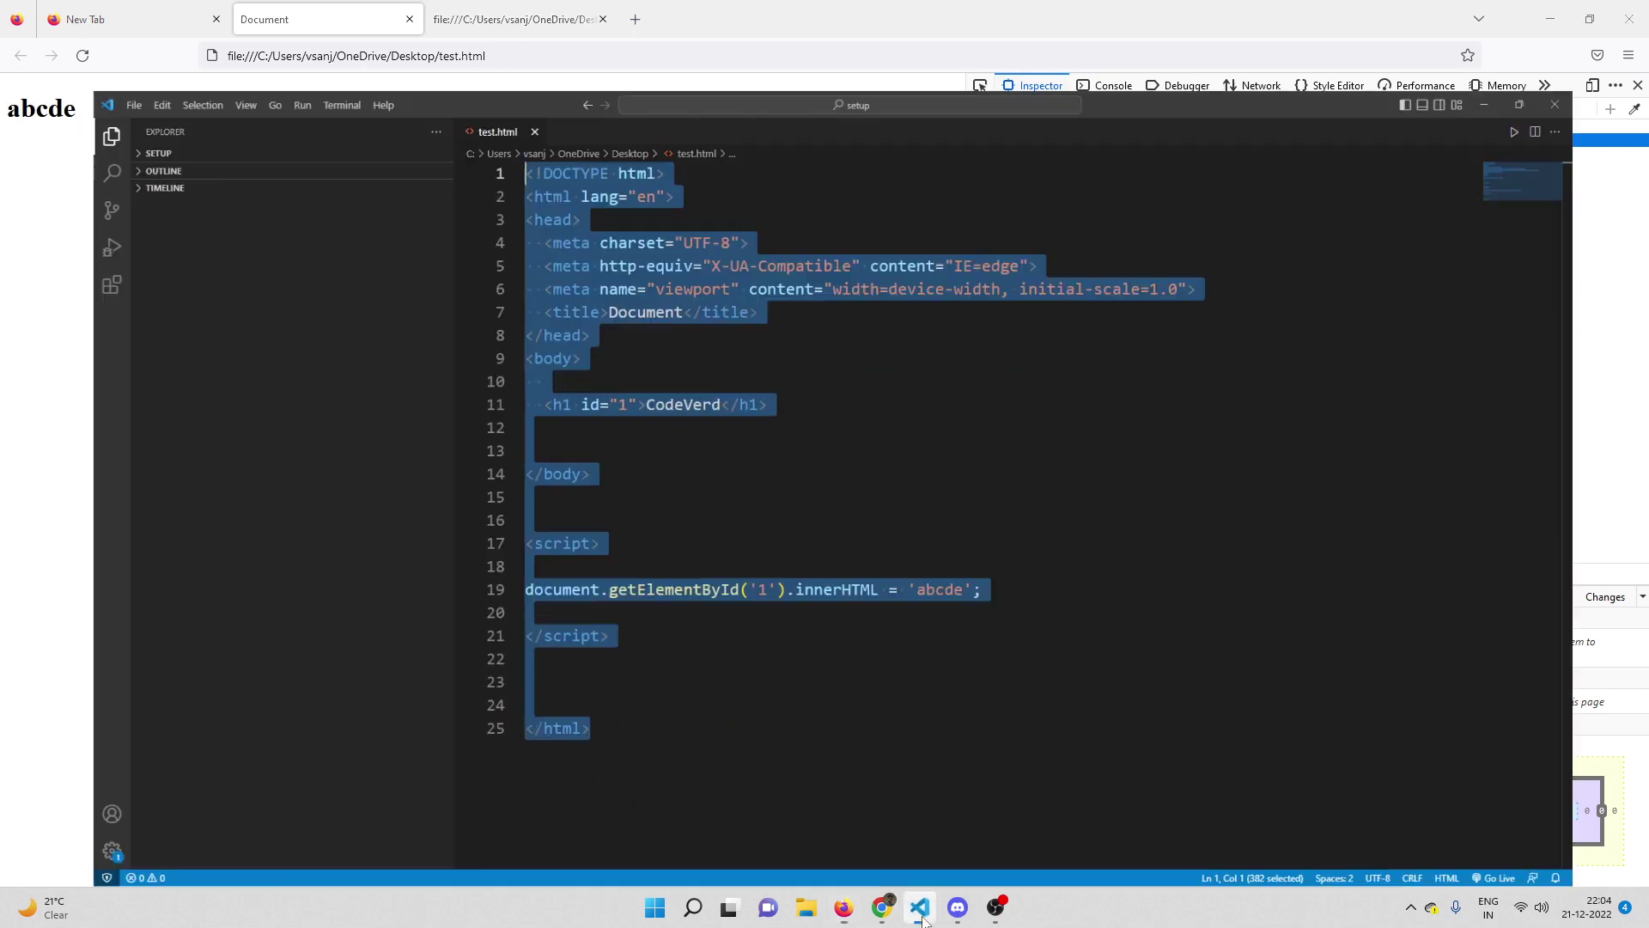
- Delete the script block from test.html
click(616, 743)
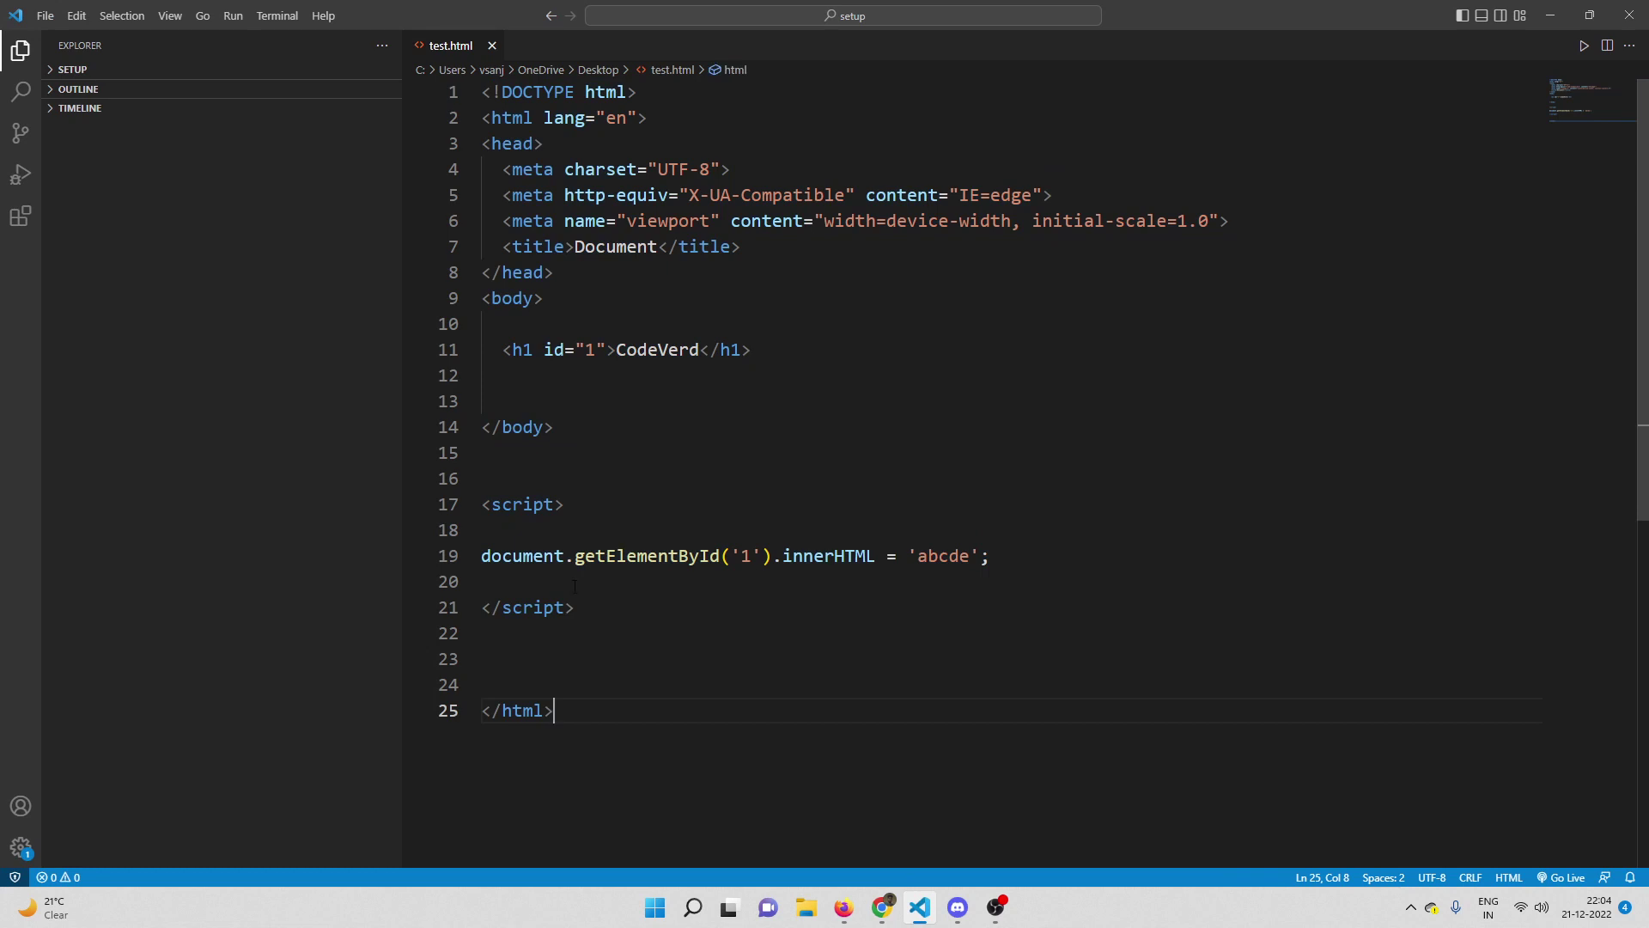
drag(592, 617, 453, 483)
key(BackSpace)
key(BackSpace)
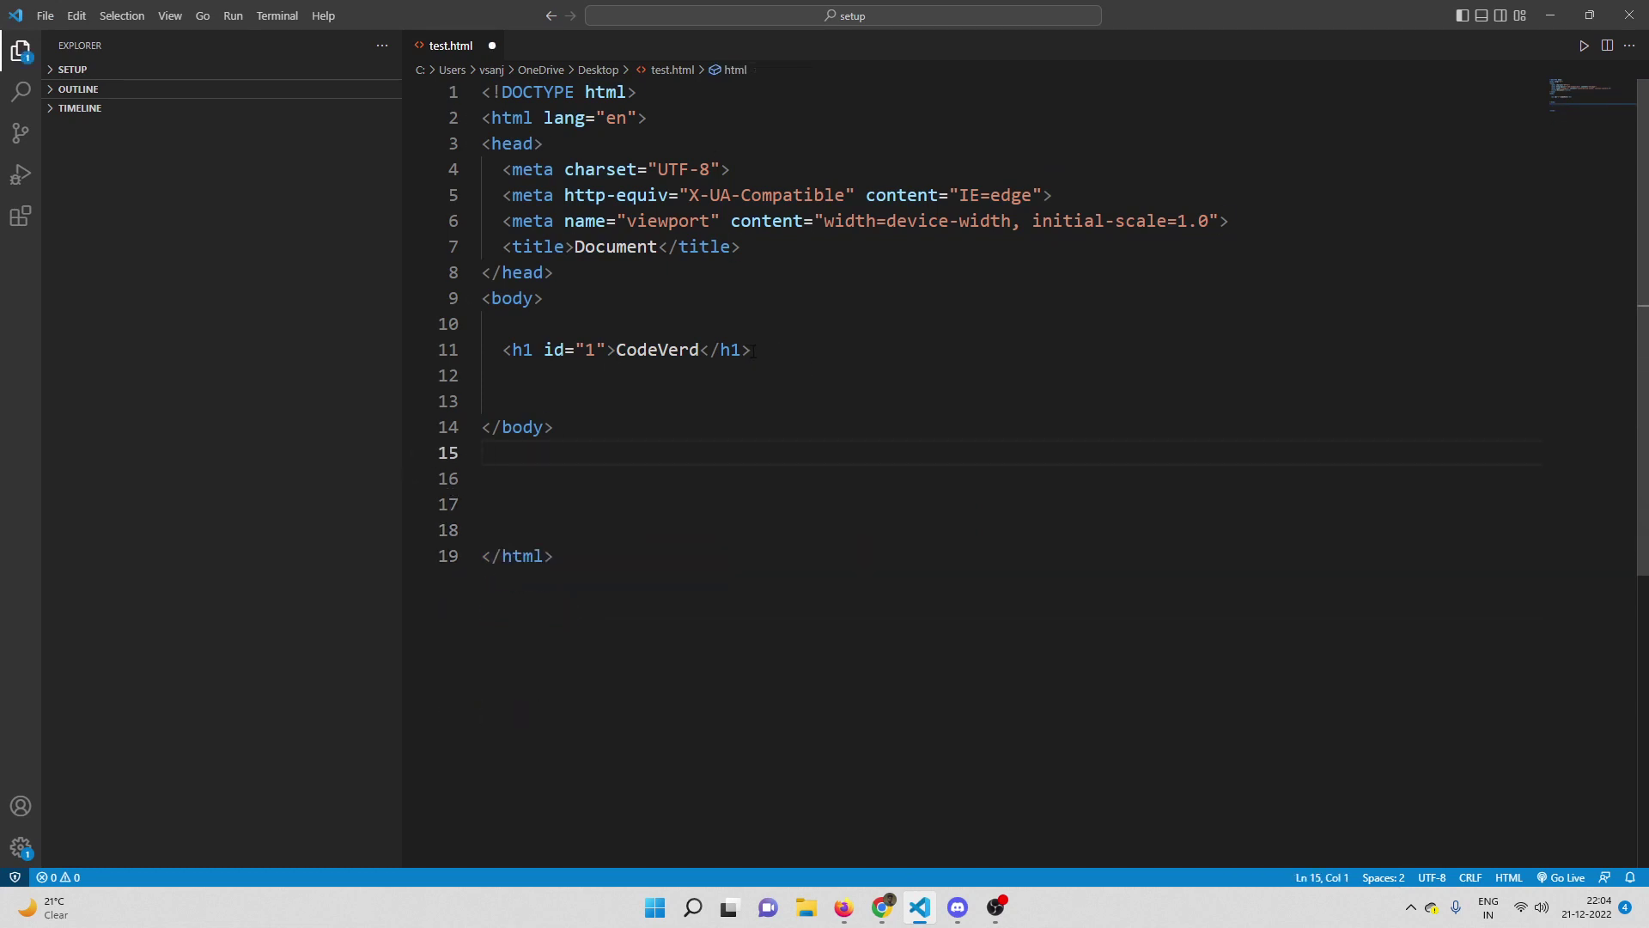
- Replace the h1 on line 11 with '<<<<<<<<<<' and save test.html
drag(759, 351, 512, 350)
key(BackSpace)
key(BackSpace)
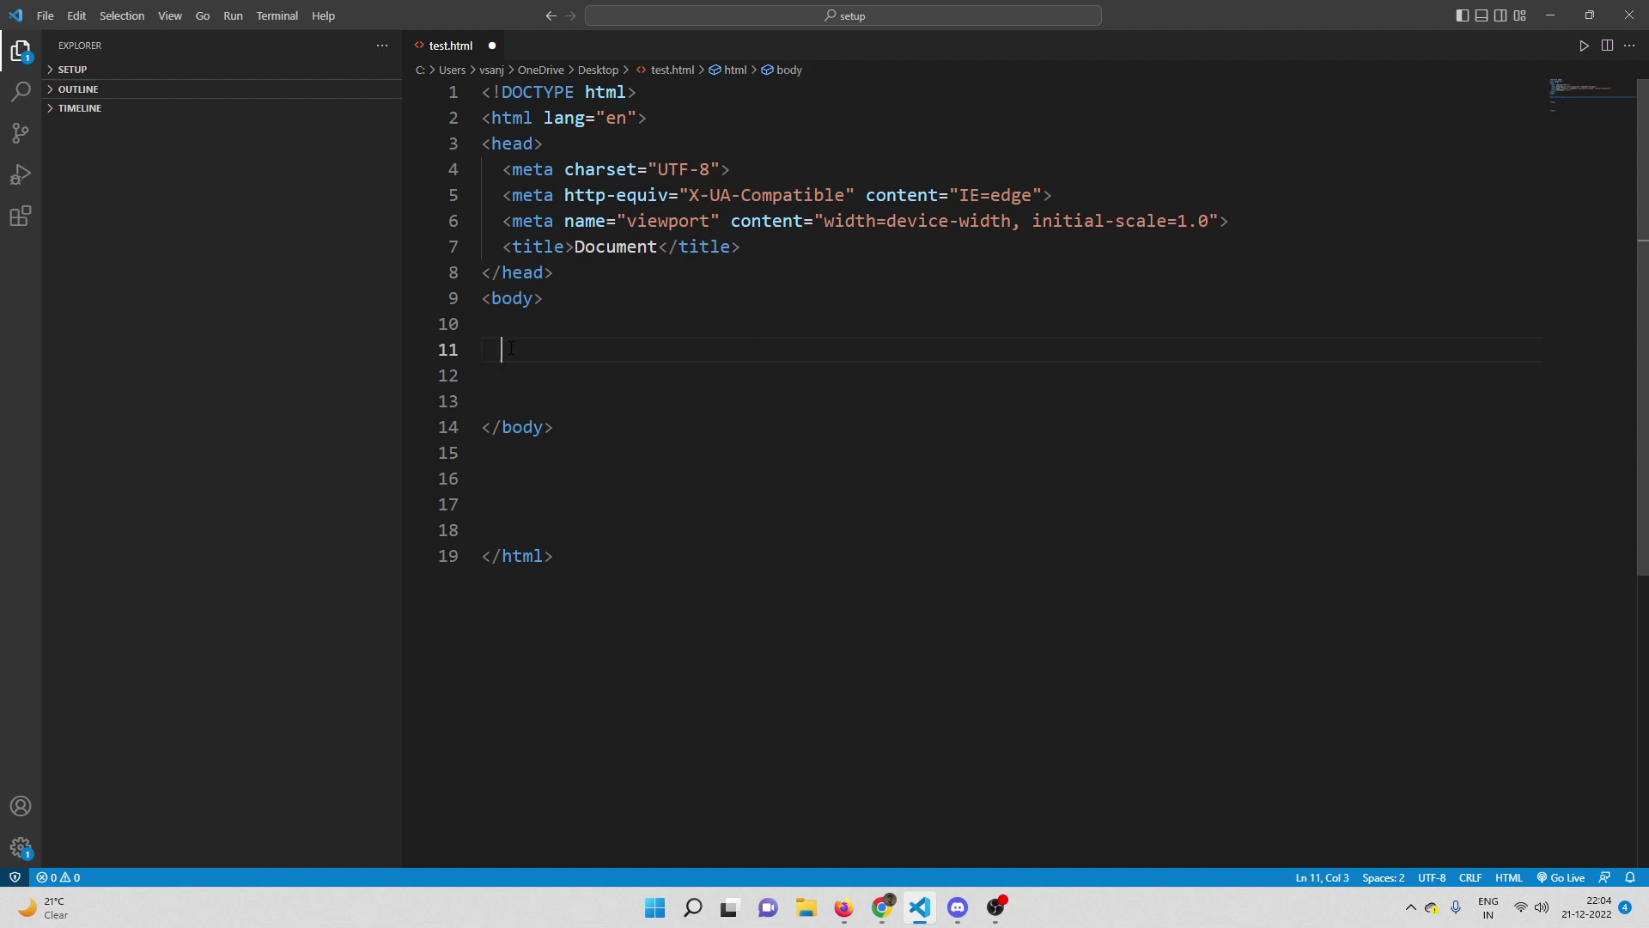
text(<<<<<<<<<<)
key(ctrl+s)
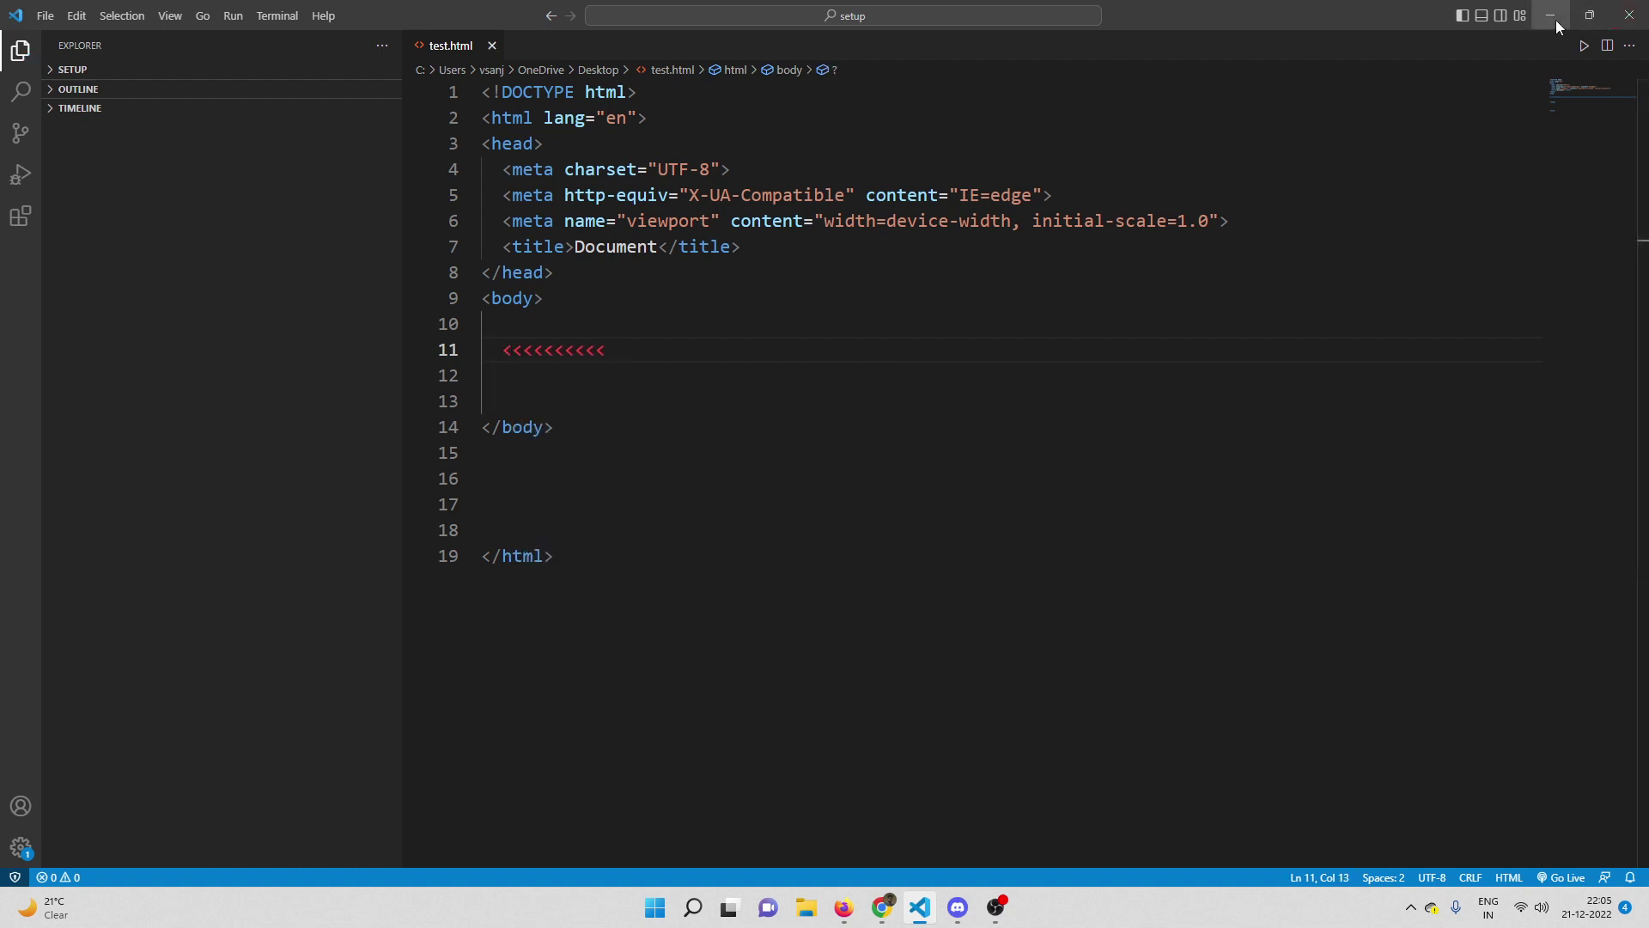
key(alt+Tab)
- Reload test.html in Firefox and select the rendered row of < characters
click(83, 55)
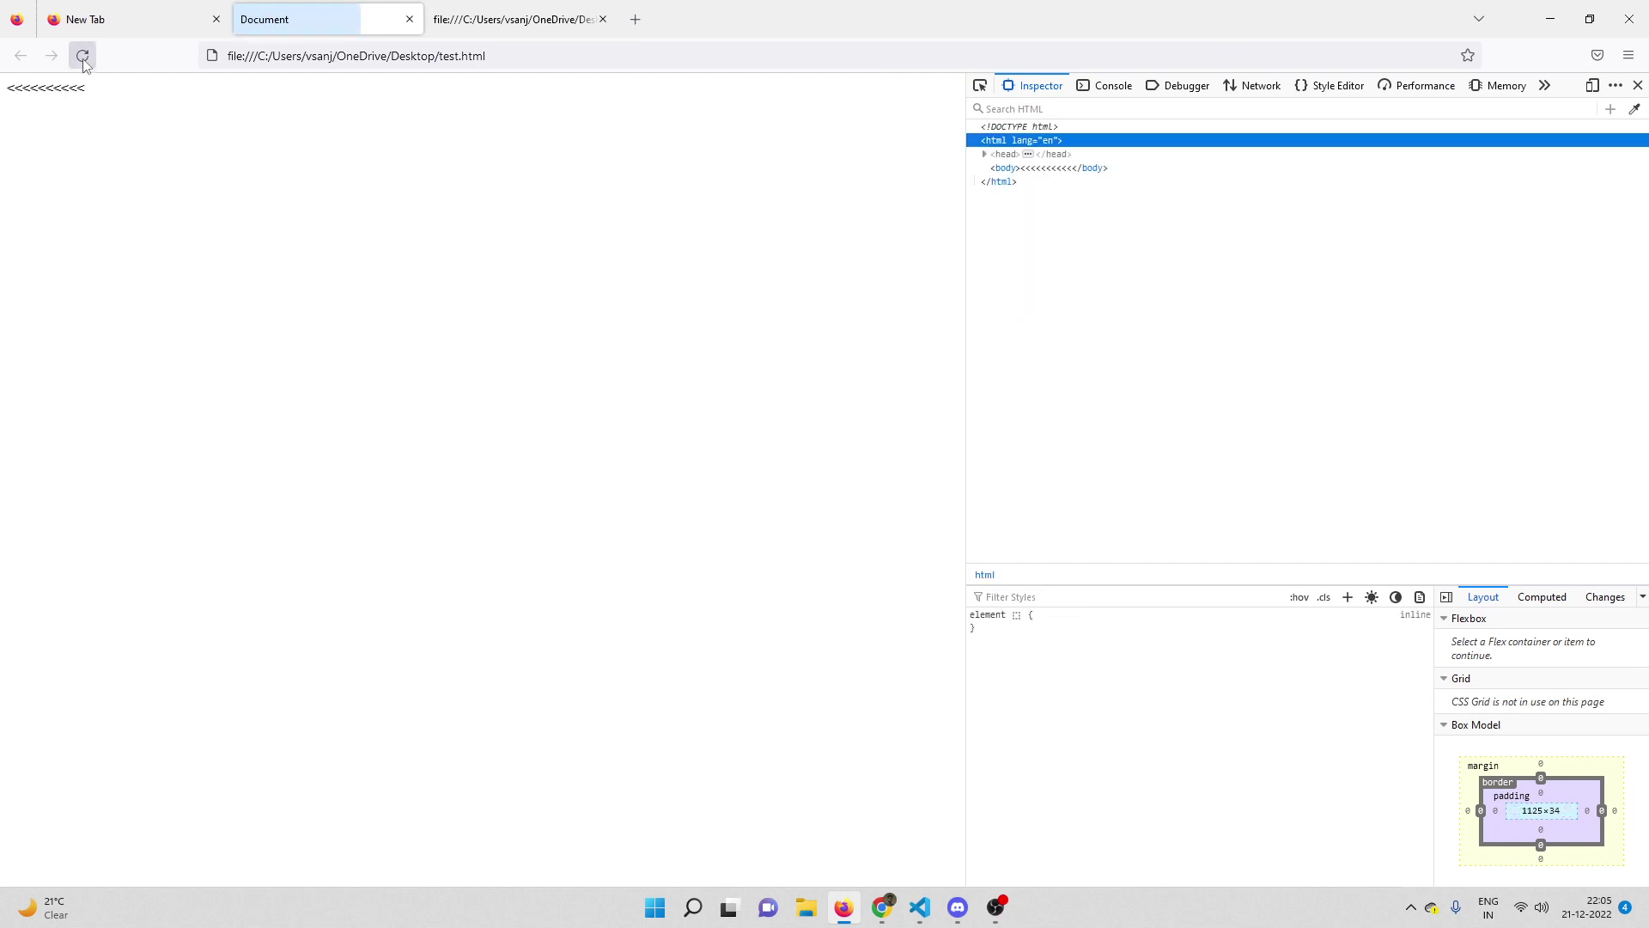
drag(9, 92, 90, 101)
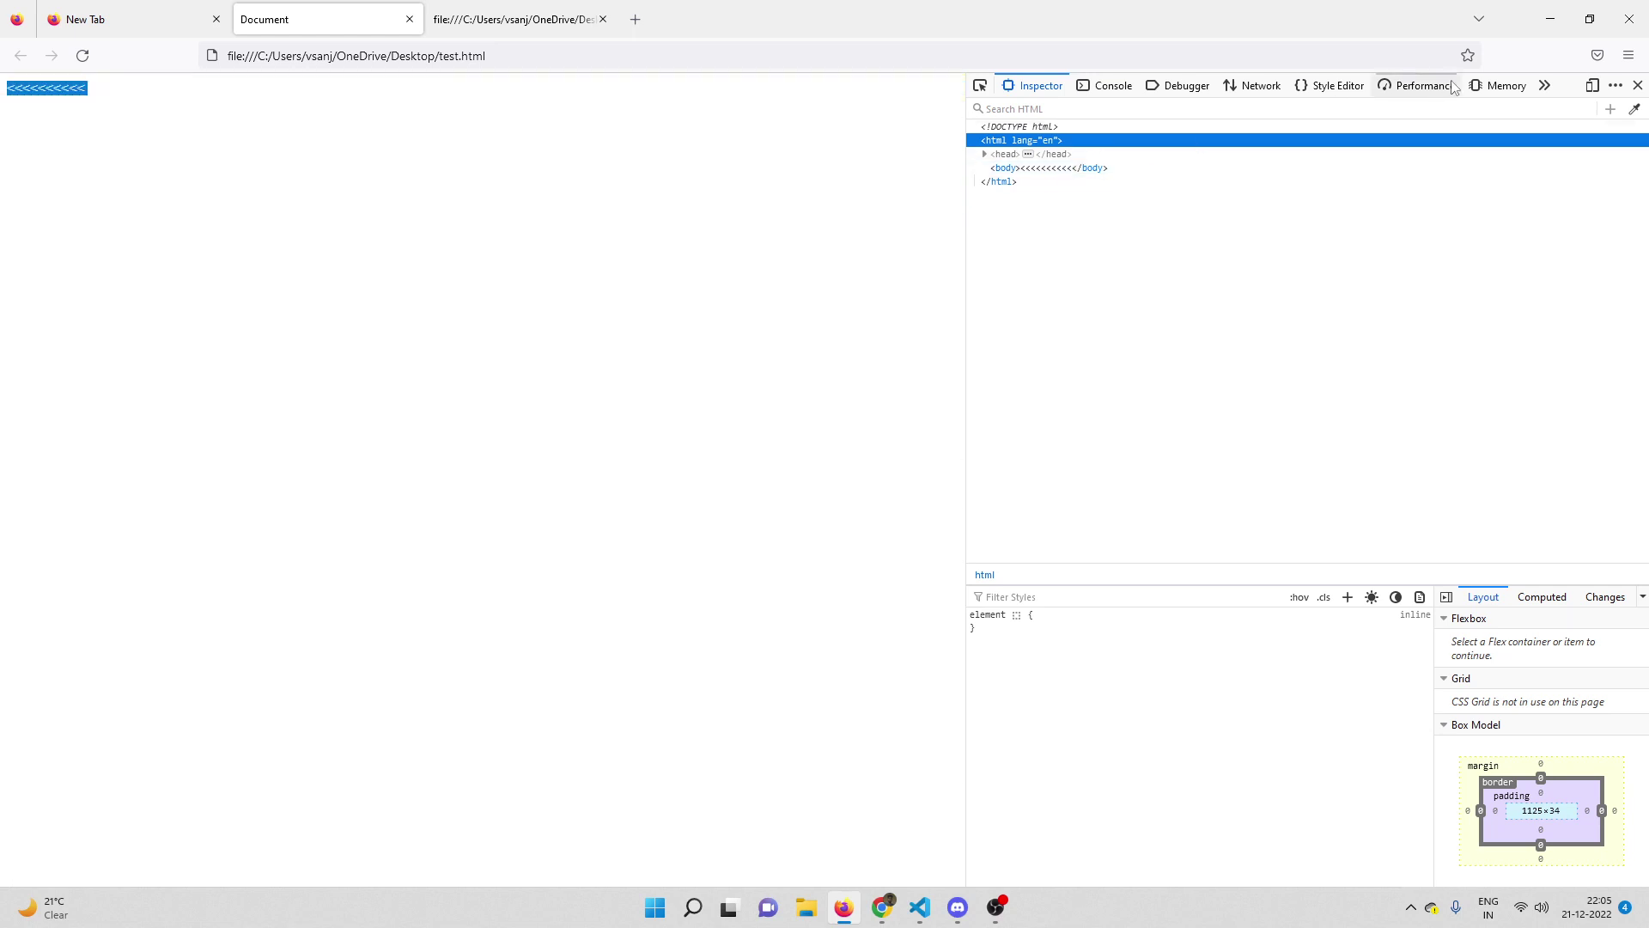
click(1546, 30)
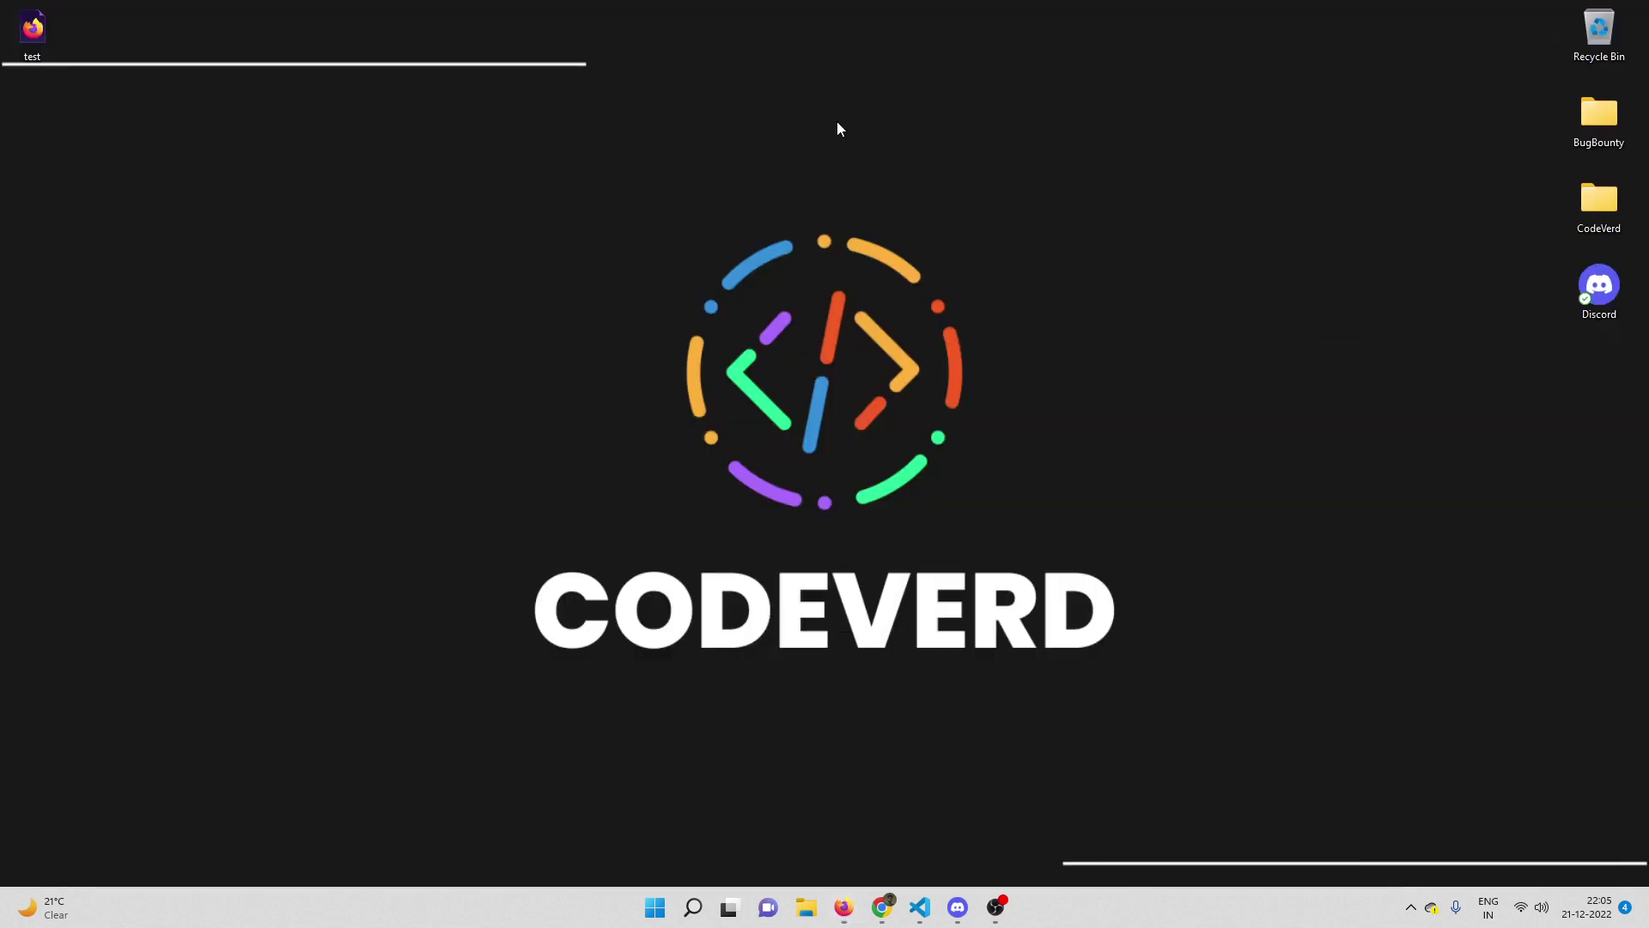
- In VS Code, select the < characters on line 11 and start typing '&lt;' over them
click(919, 907)
key(shift+Left)
key(shift+Left)
key(shift+Left)
key(shift+Left)
key(shift+Left)
key(shift+Left)
key(shift+Left)
key(shift+Left)
key(shift+Left)
key(shift+Left)
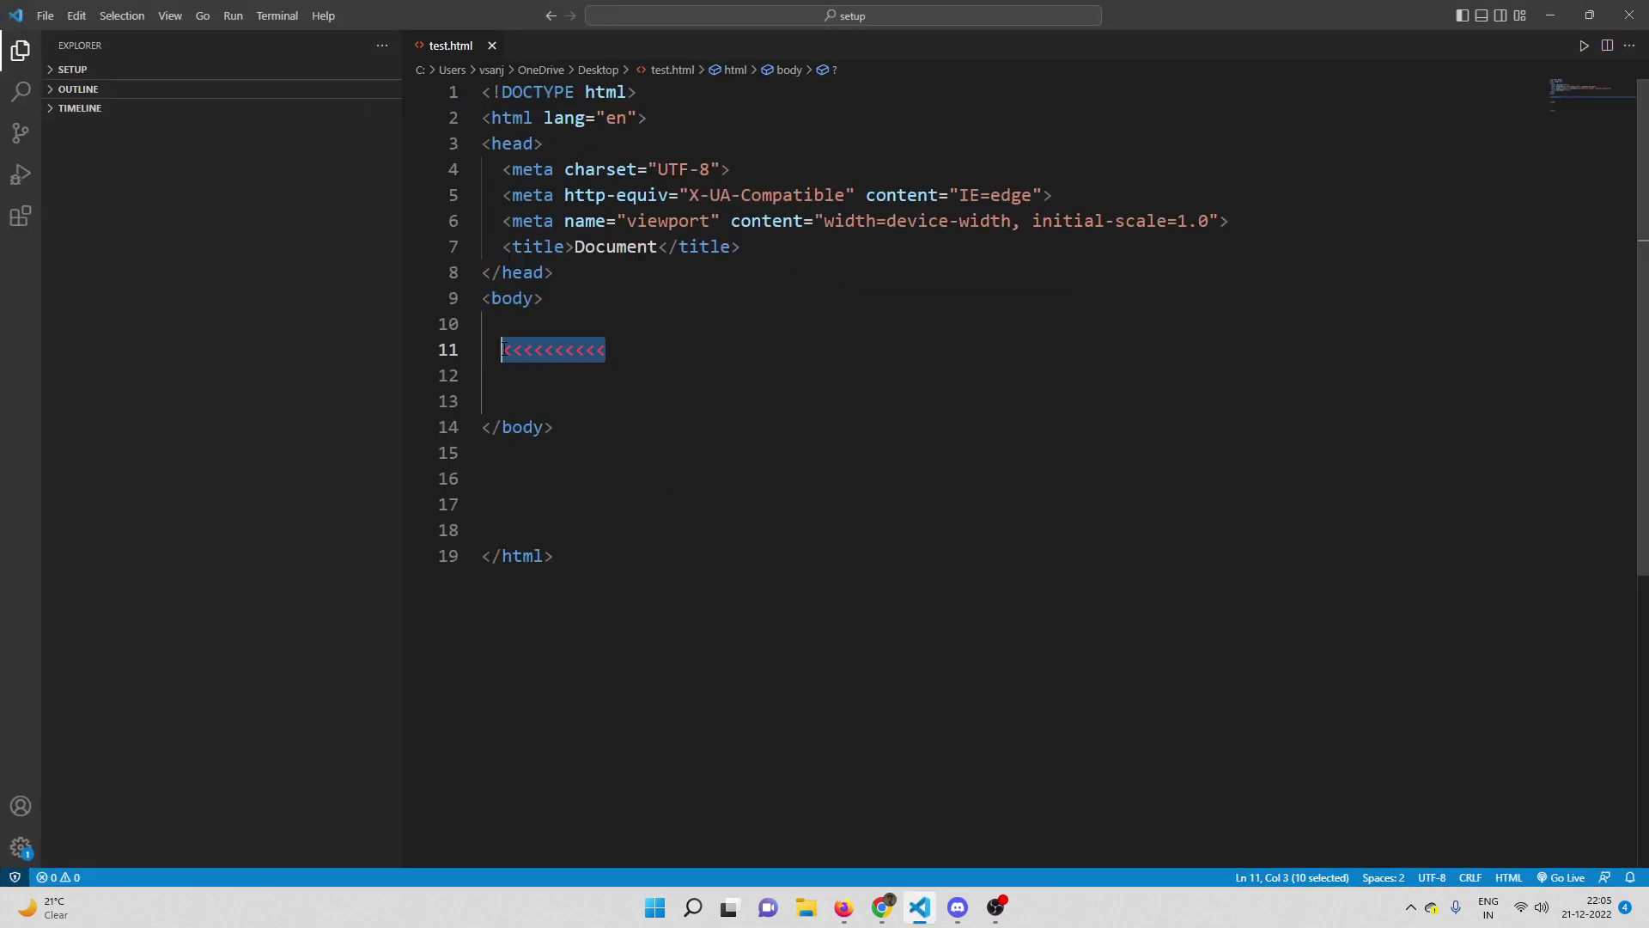
text(&)
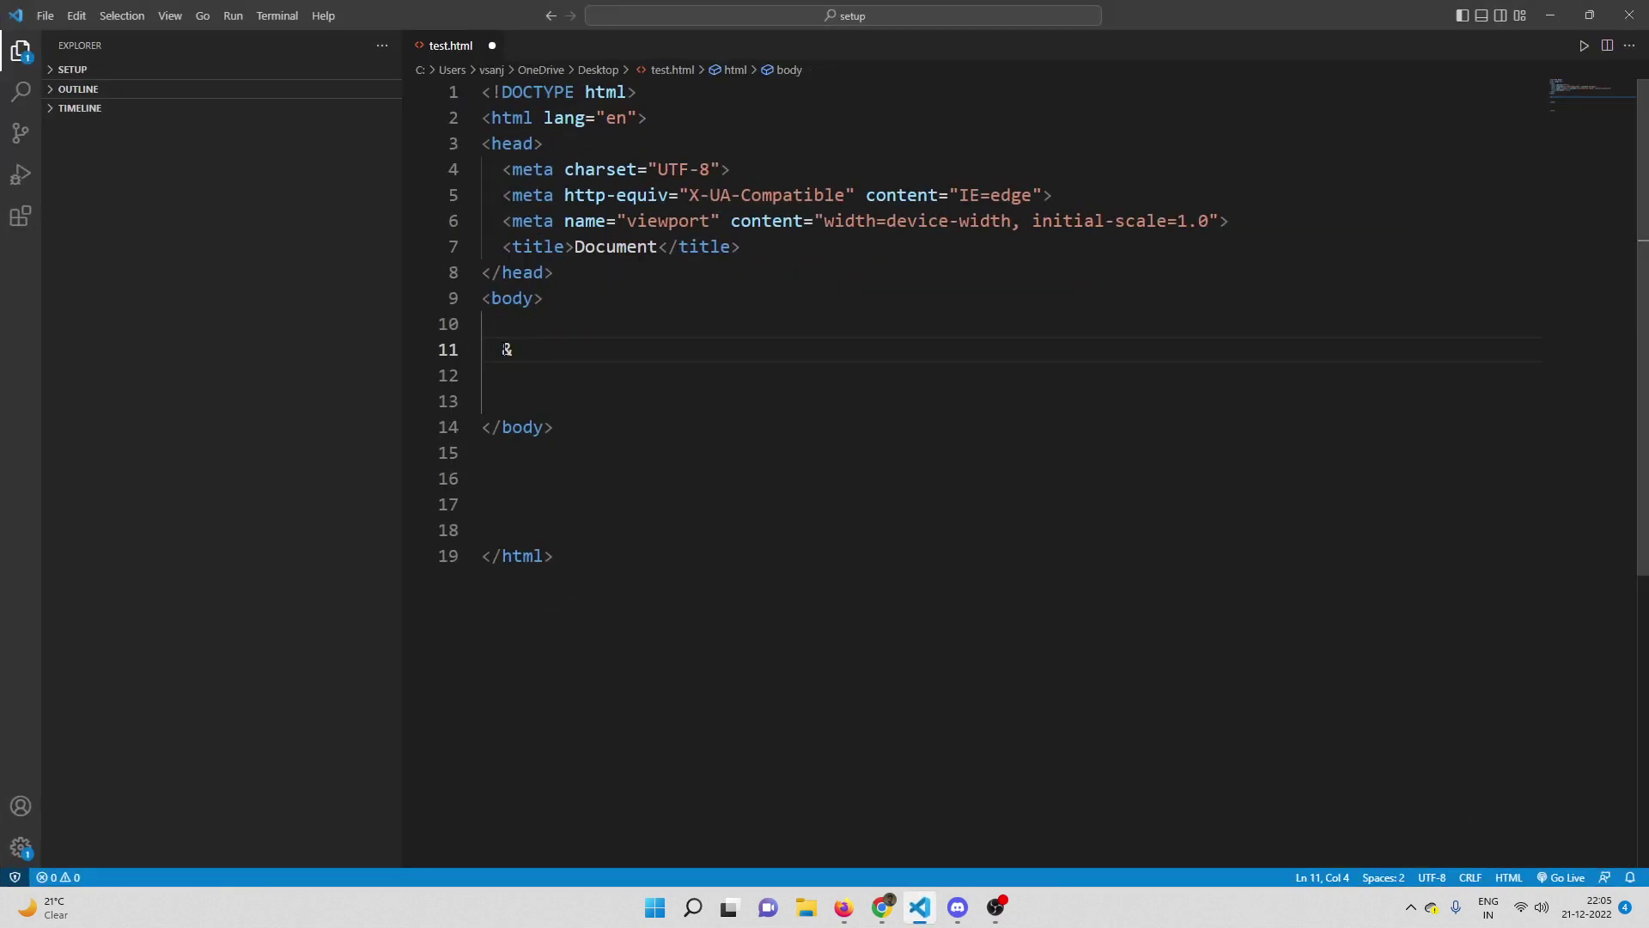